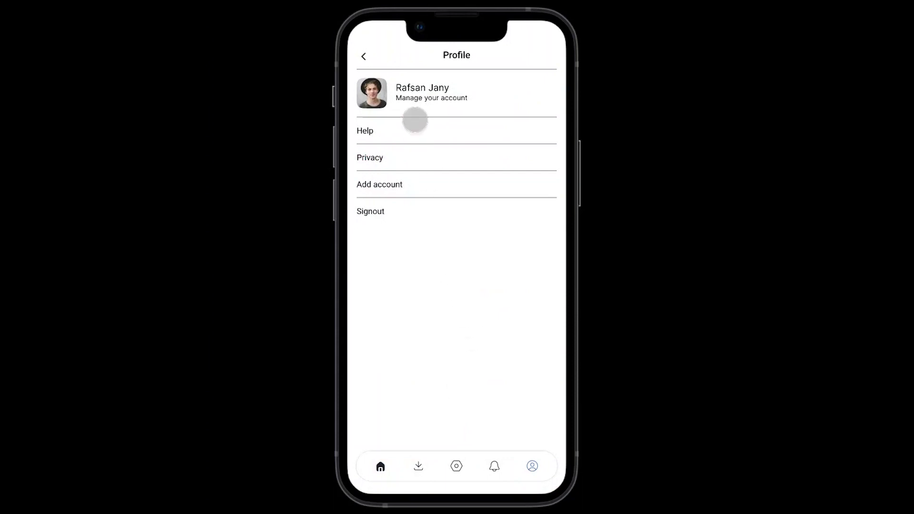
scroll(399, 123, down, 1)
scroll(469, 295, up, 1)
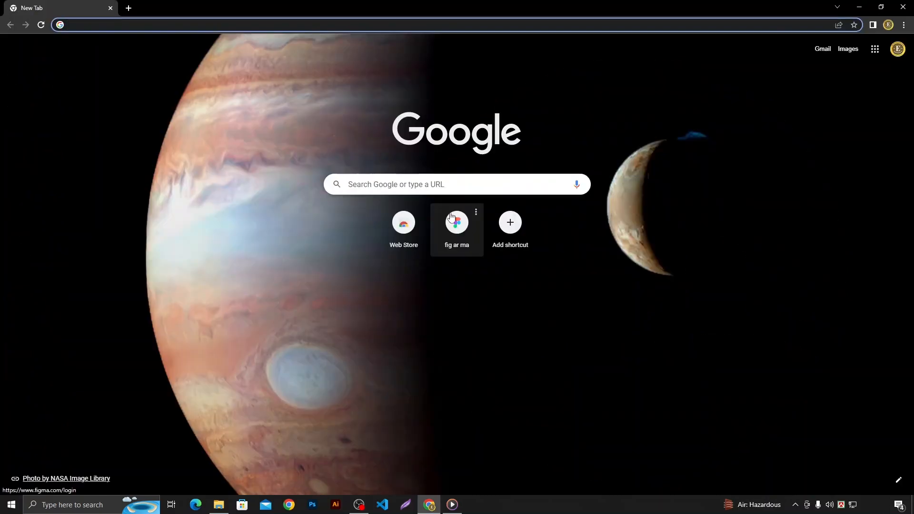
Search Google for "figma" and open the official Figma website from the results.
click(454, 186)
text(figma)
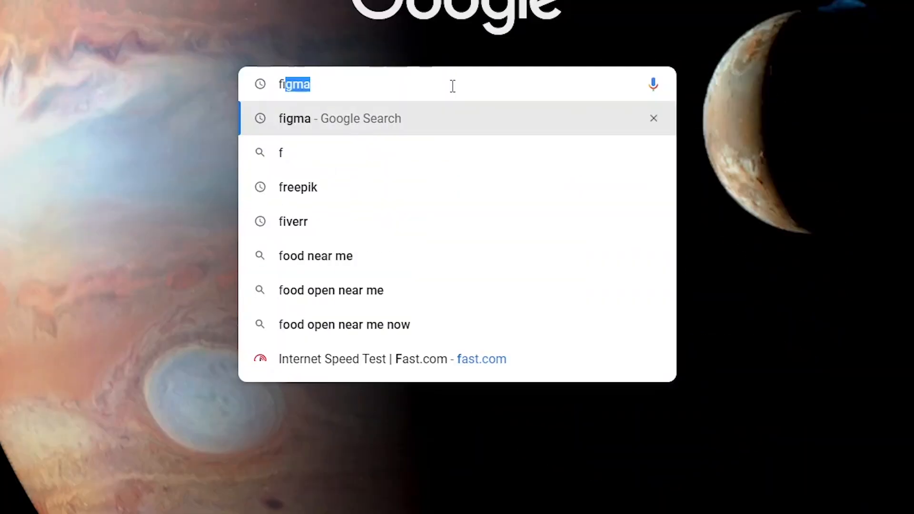
key(Return)
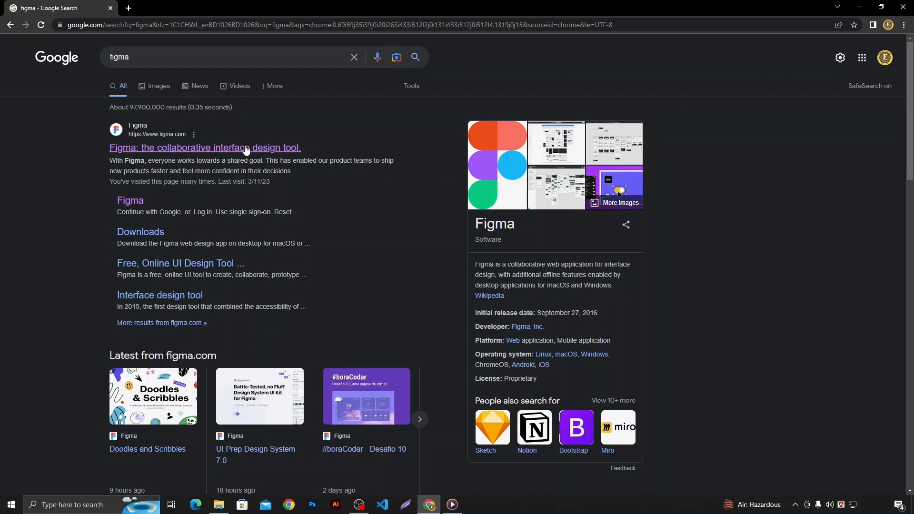
click(243, 150)
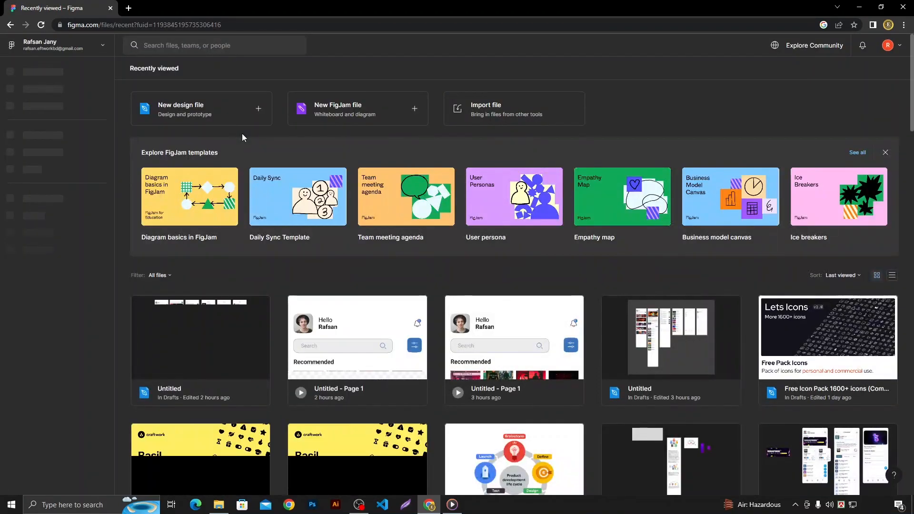
Open the most recently edited Untitled design file containing the movie app screens.
mouse_move(253, 197)
scroll(253, 194, down, 2)
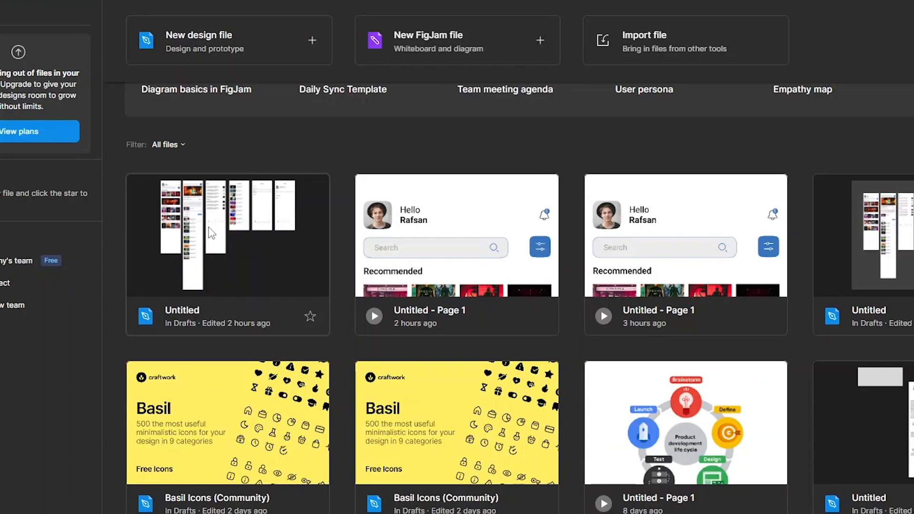
double_click(198, 238)
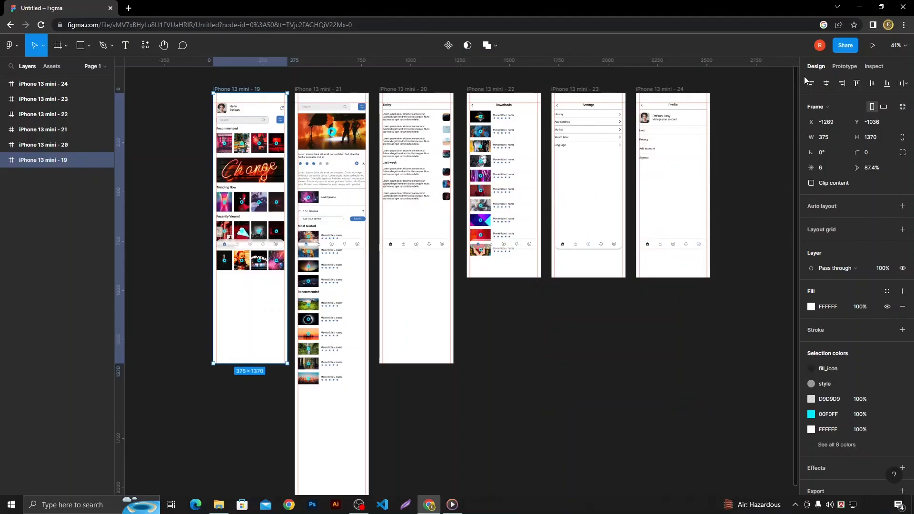
In prototype mode, connect the profile picture on the home frame iPhone 13 mini - 19 to the Profile frame.
scroll(200, 99, up, 3)
scroll(199, 99, up, 5)
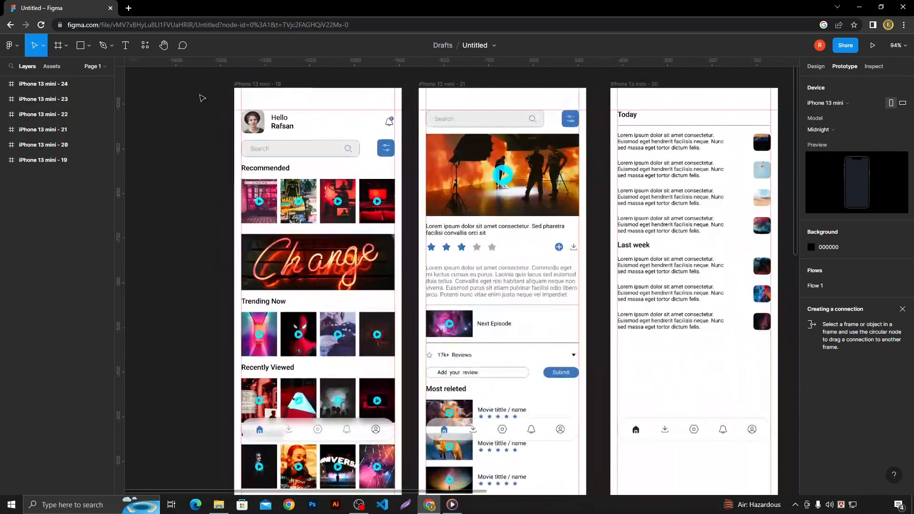
scroll(362, 113, up, 1)
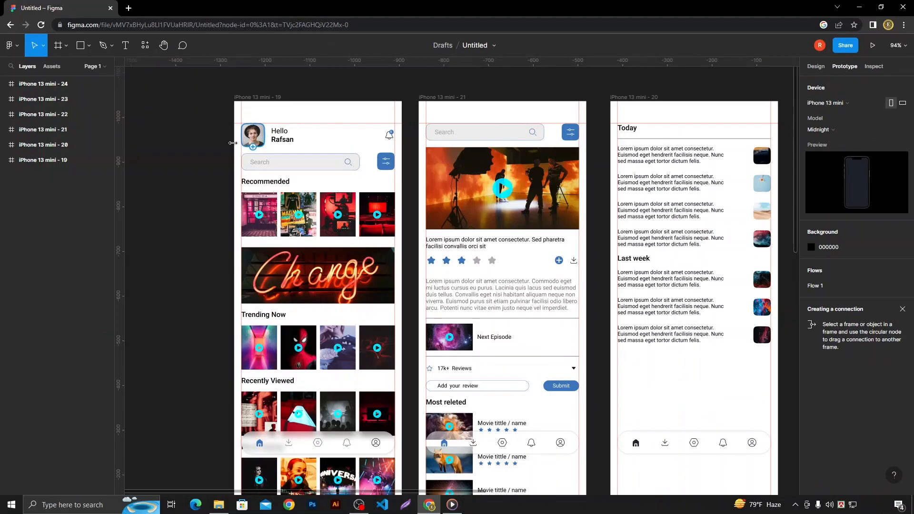
scroll(278, 152, down, 2)
scroll(278, 145, up, 5)
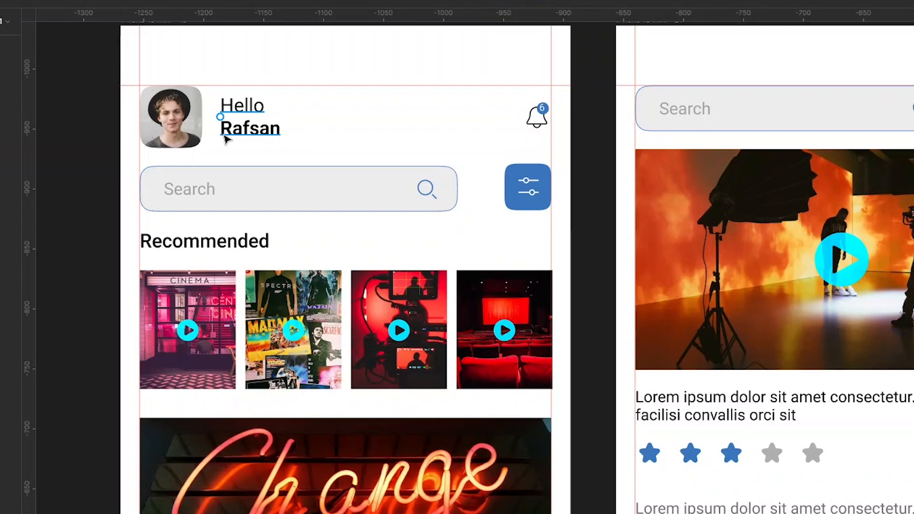
click(186, 127)
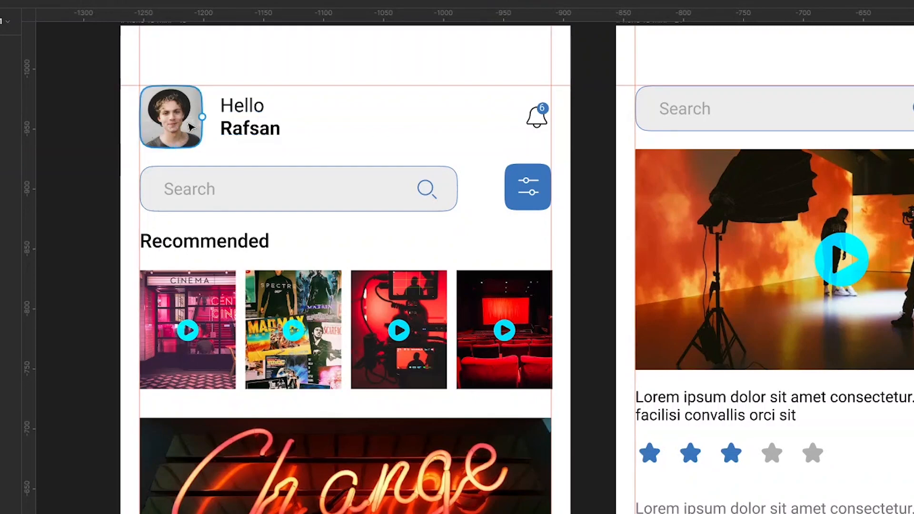
click(91, 123)
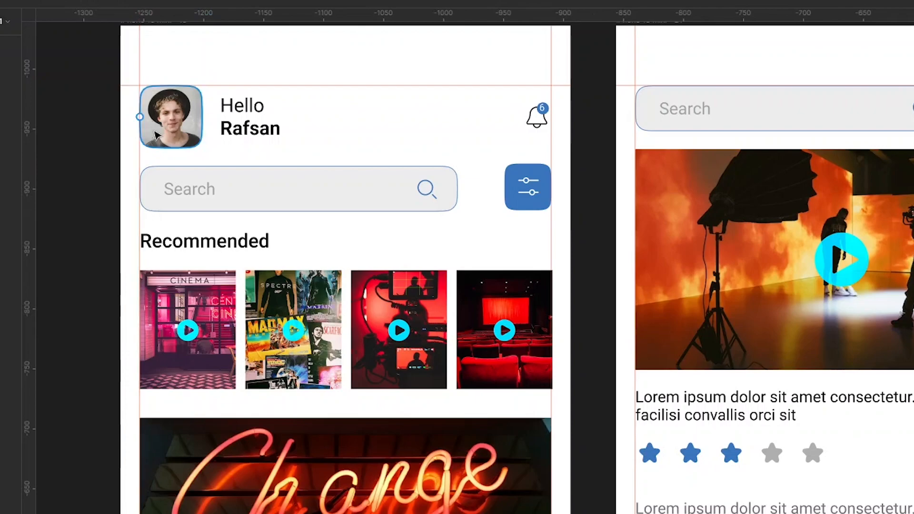
click(185, 121)
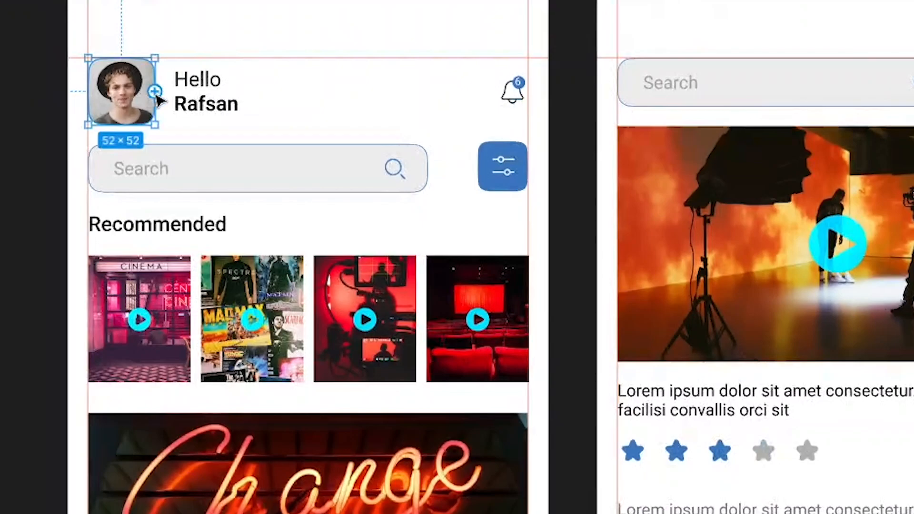
drag(156, 95, 669, 130)
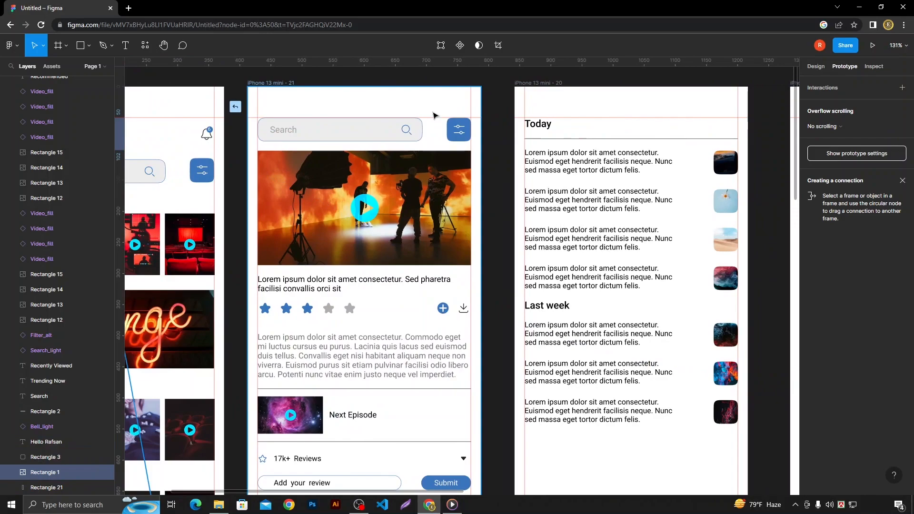
scroll(422, 114, down, 5)
scroll(657, 127, up, 6)
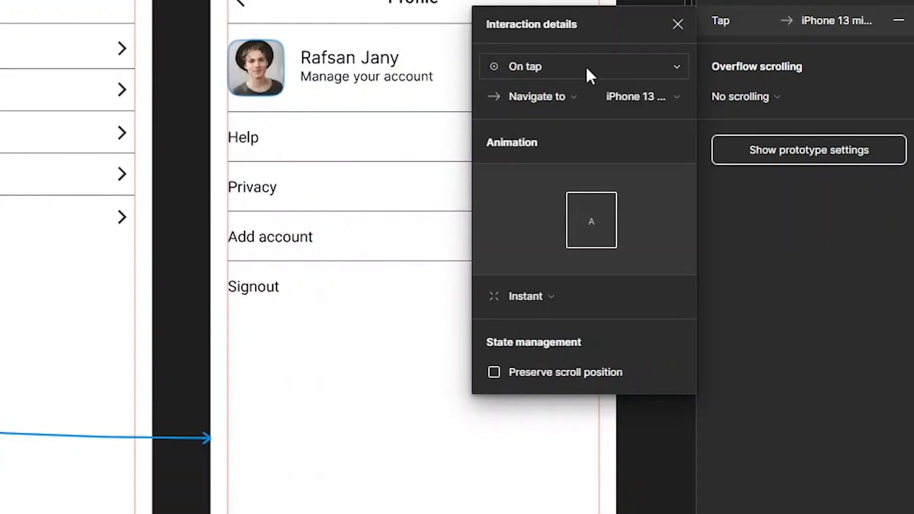
Keep the profile picture interaction's trigger as On tap and set its animation to Smart animate.
click(745, 127)
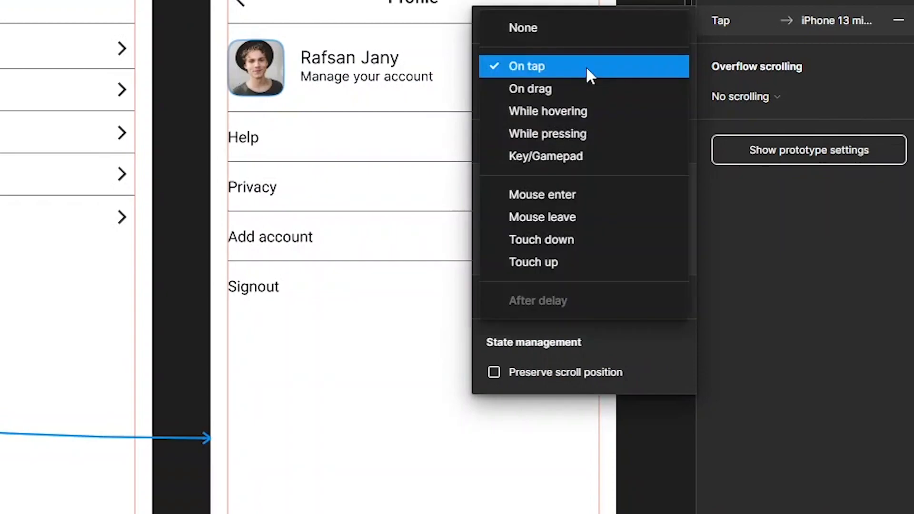
click(586, 66)
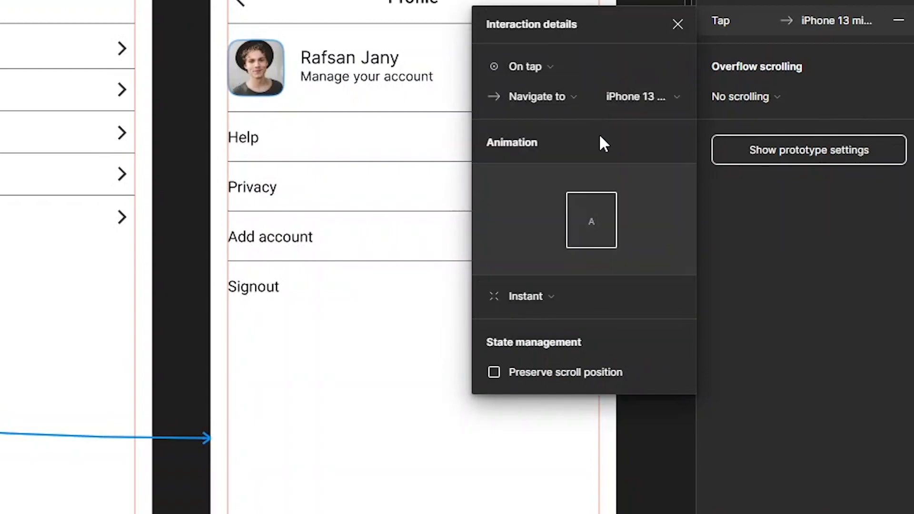
click(673, 295)
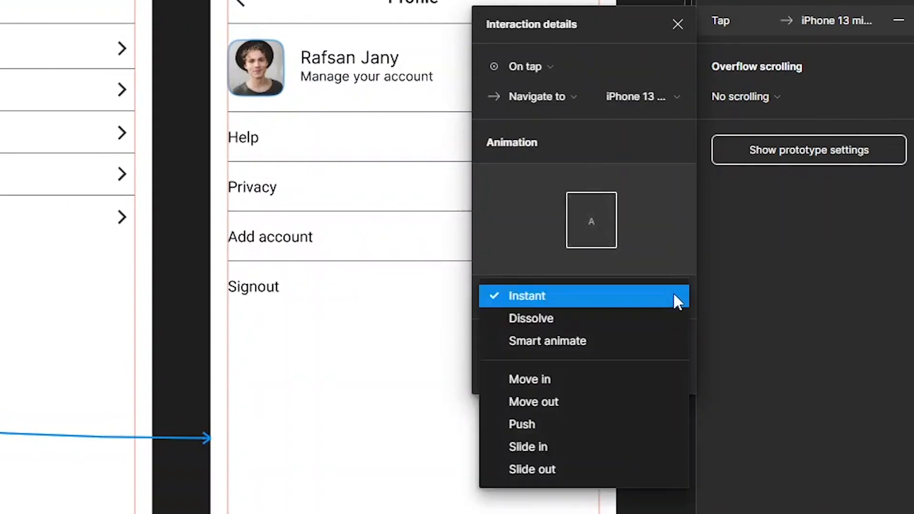
click(604, 339)
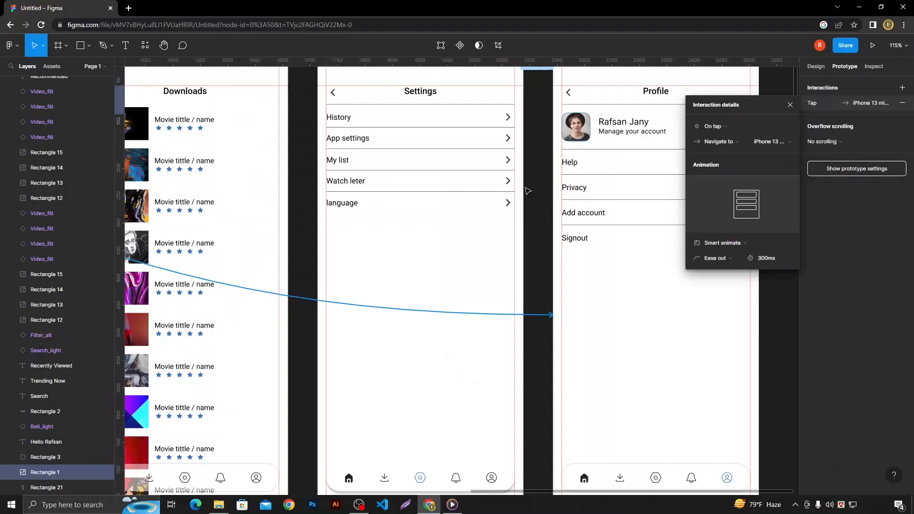
click(527, 189)
Run the prototype preview and test the home screen's profile picture link to the Profile screen.
scroll(528, 190, down, 4)
scroll(316, 200, up, 2)
drag(281, 92, 375, 97)
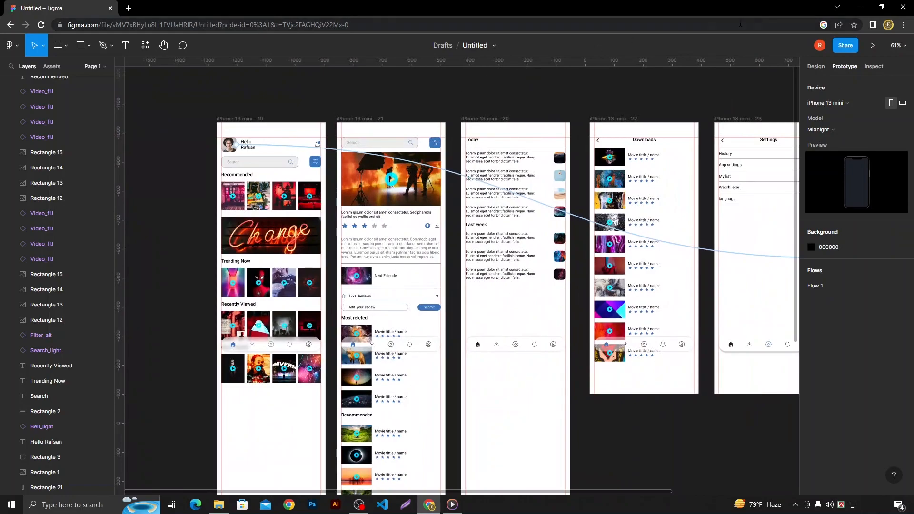
click(871, 46)
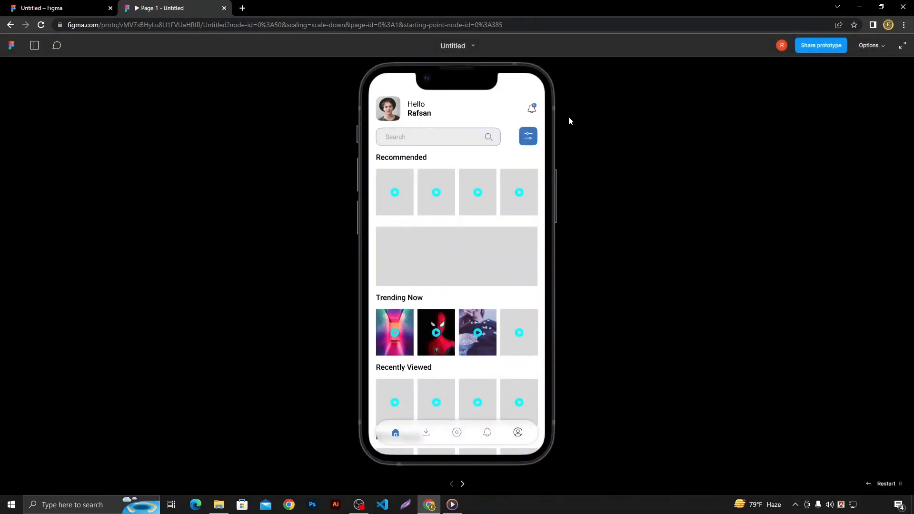
click(391, 108)
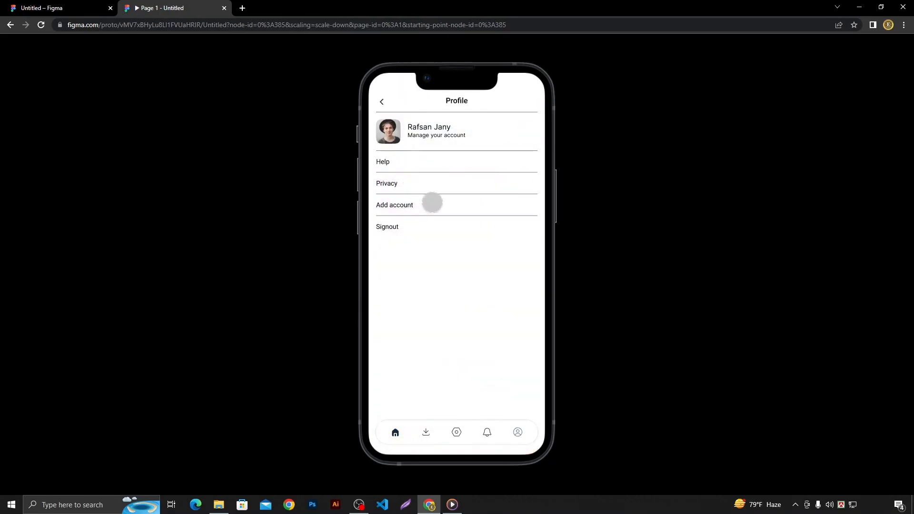
scroll(457, 166, down, 3)
drag(457, 166, 470, 313)
click(470, 312)
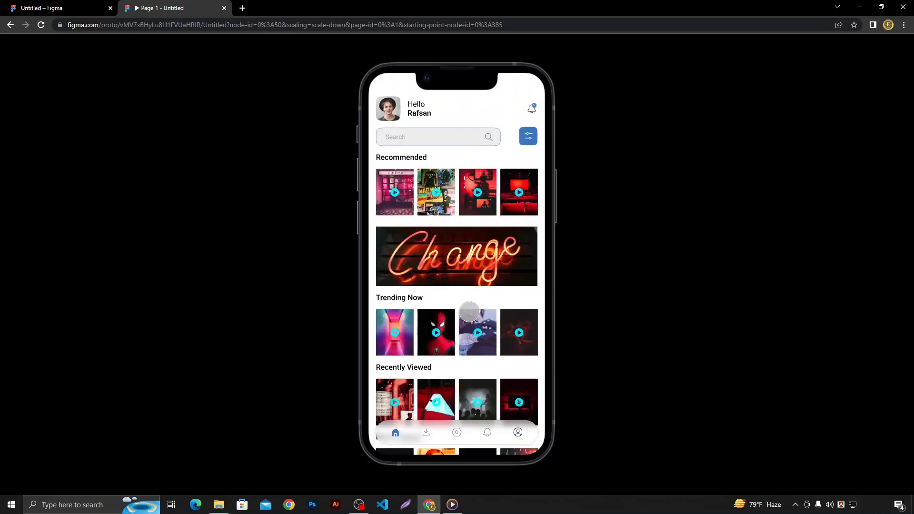
Back in the design file, connect the home frame's notification bell to the Today frame, iPhone 13 mini - 20.
click(62, 8)
scroll(317, 157, up, 5)
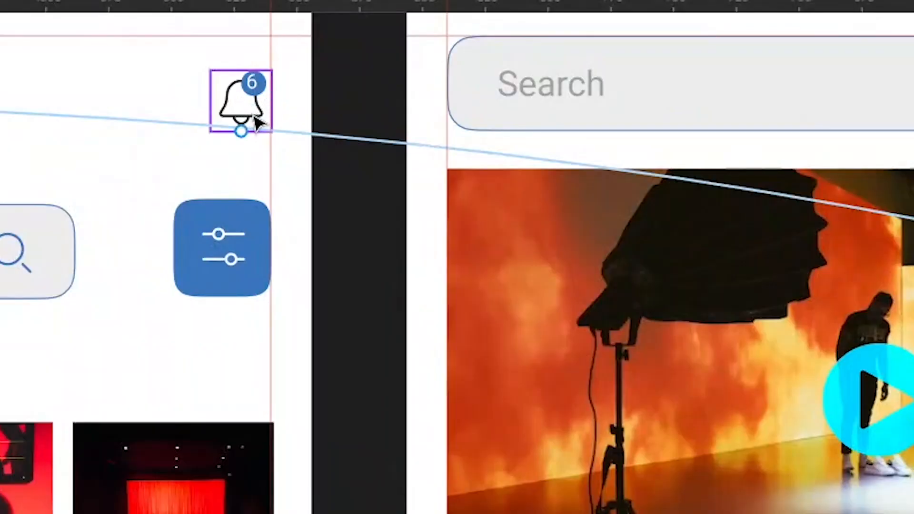
click(354, 106)
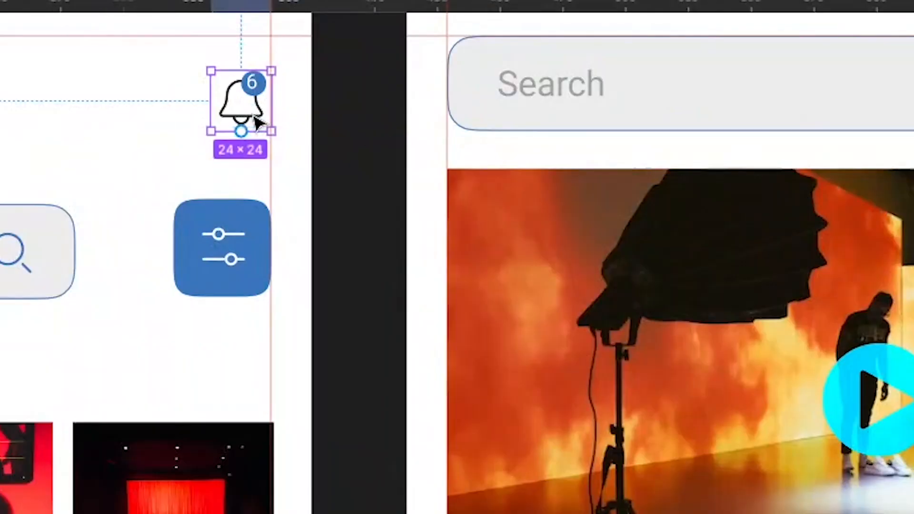
drag(271, 101, 735, 338)
scroll(442, 272, down, 5)
drag(551, 201, 617, 188)
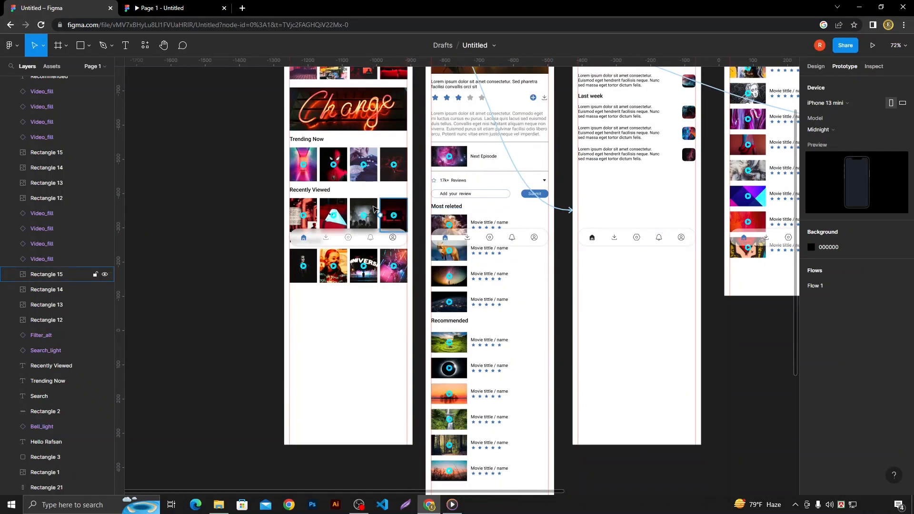
Connect the first Recommended thumbnail, the cinema image, on the home frame to the movie details frame iPhone 13 mini - 21.
scroll(302, 208, up, 3)
scroll(302, 208, up, 5)
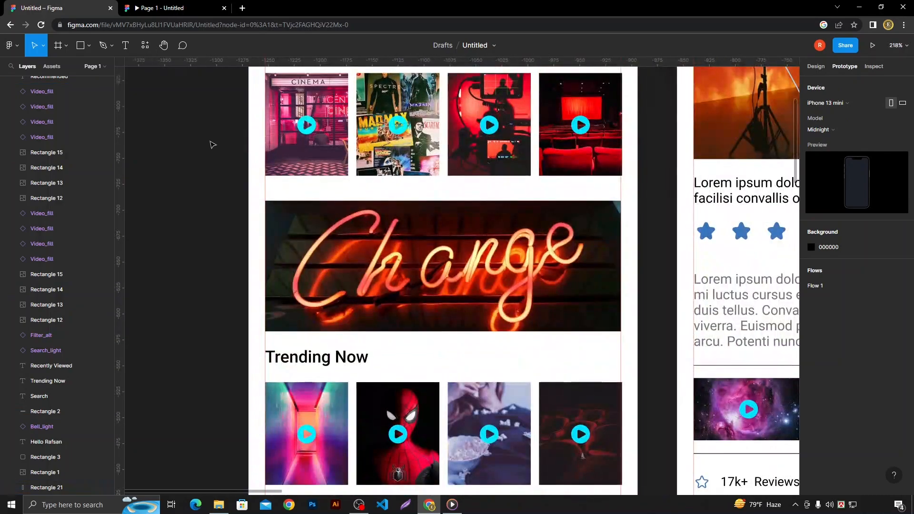
scroll(190, 162, up, 2)
scroll(191, 162, right, 1)
click(266, 191)
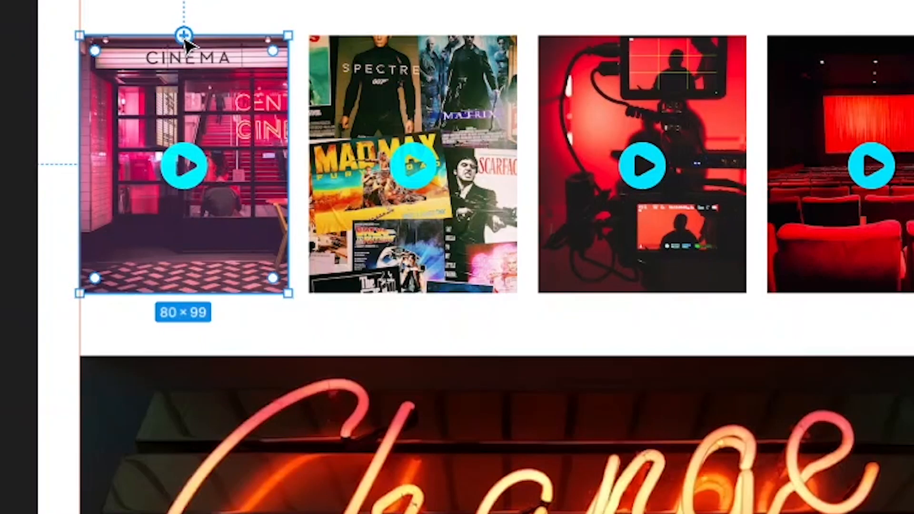
drag(188, 45, 514, 323)
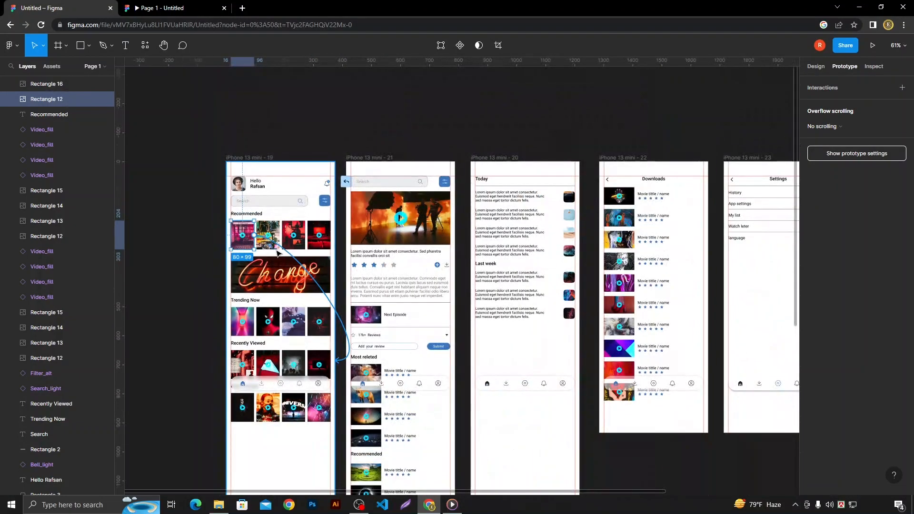
drag(276, 251, 352, 253)
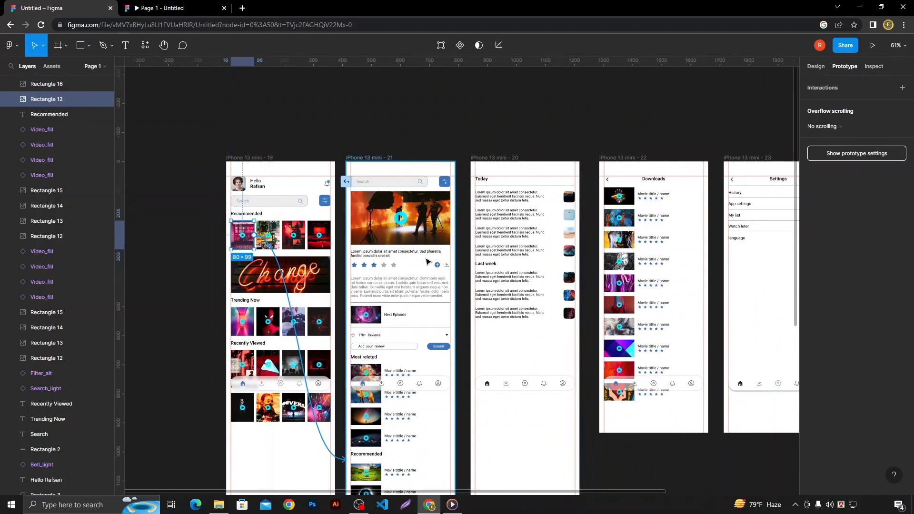
drag(427, 261, 428, 263)
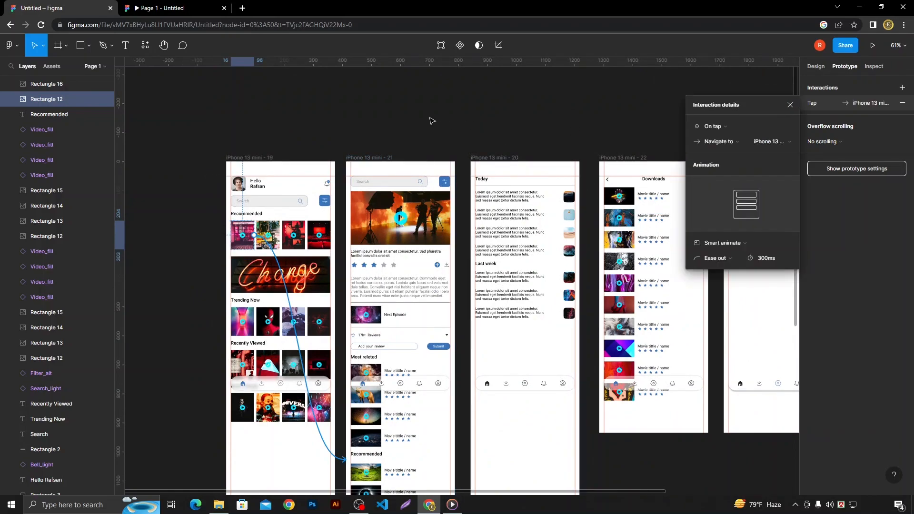
click(373, 122)
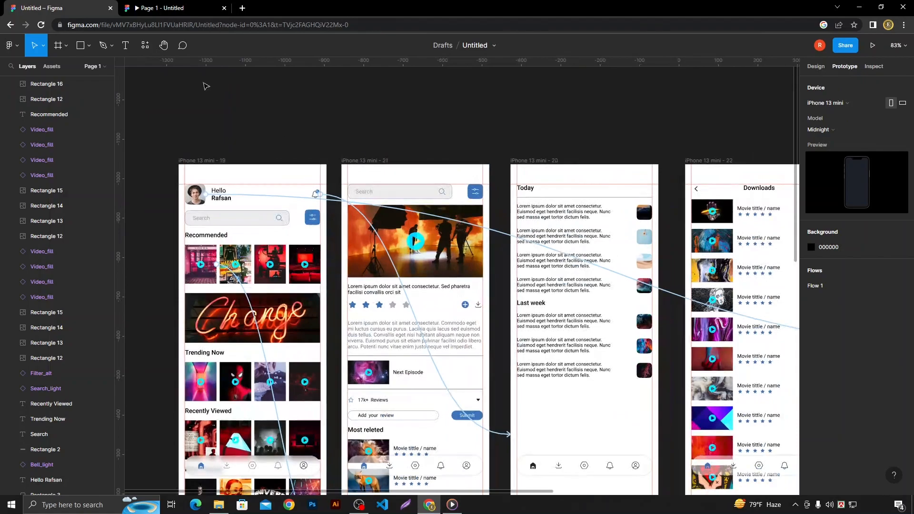
Test the first Recommended thumbnail's link in the prototype preview and return to the design file.
click(174, 8)
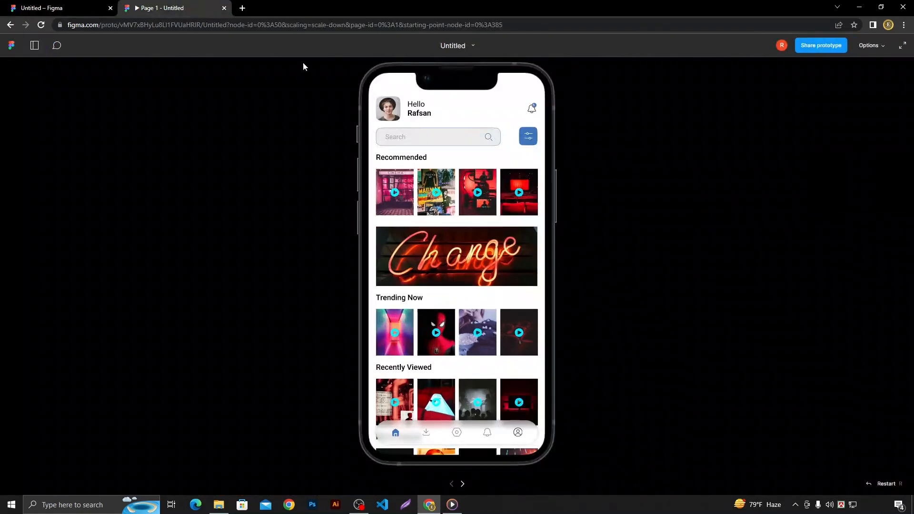
click(398, 191)
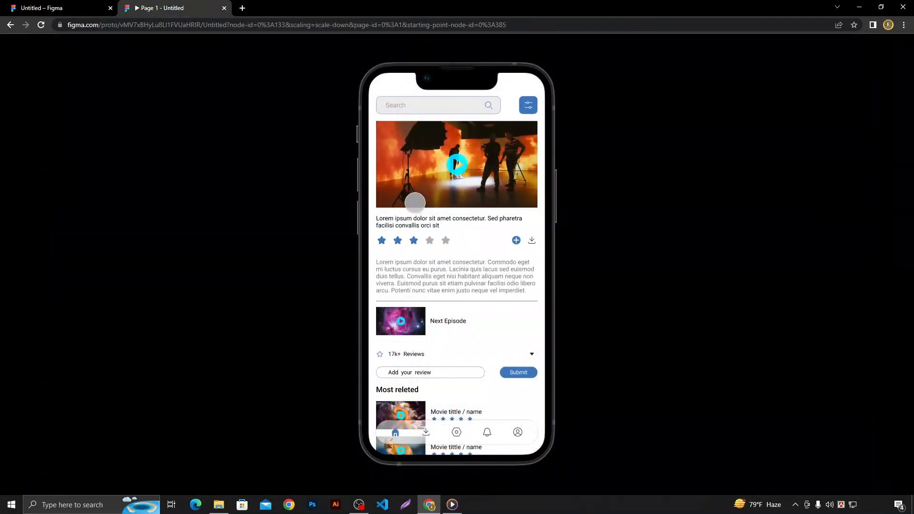
click(445, 290)
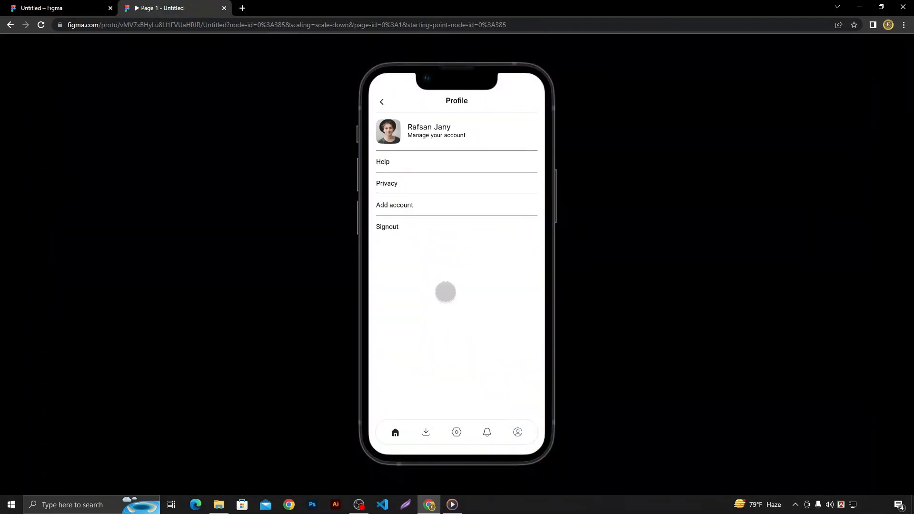
click(444, 292)
click(71, 8)
scroll(236, 196, up, 5)
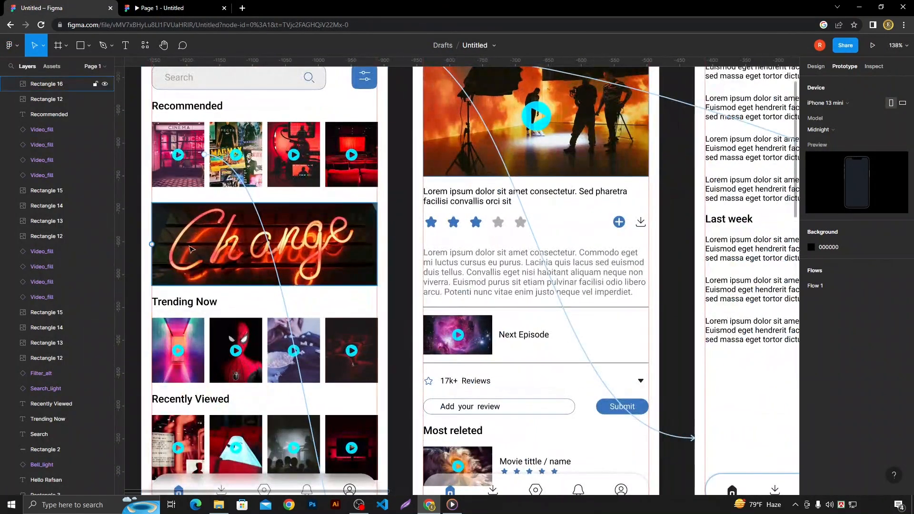
Connect the home icon in the movie details frame's navigation bar to the home frame with an on-tap smart animate interaction.
scroll(298, 112, left, 2)
scroll(298, 113, down, 3)
scroll(298, 113, up, 3)
scroll(298, 113, right, 2)
click(223, 449)
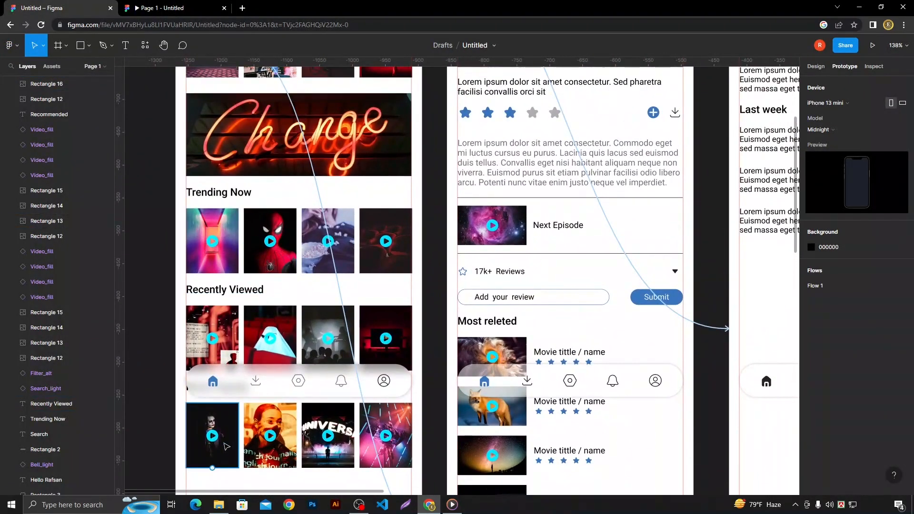
click(232, 389)
scroll(235, 389, up, 2)
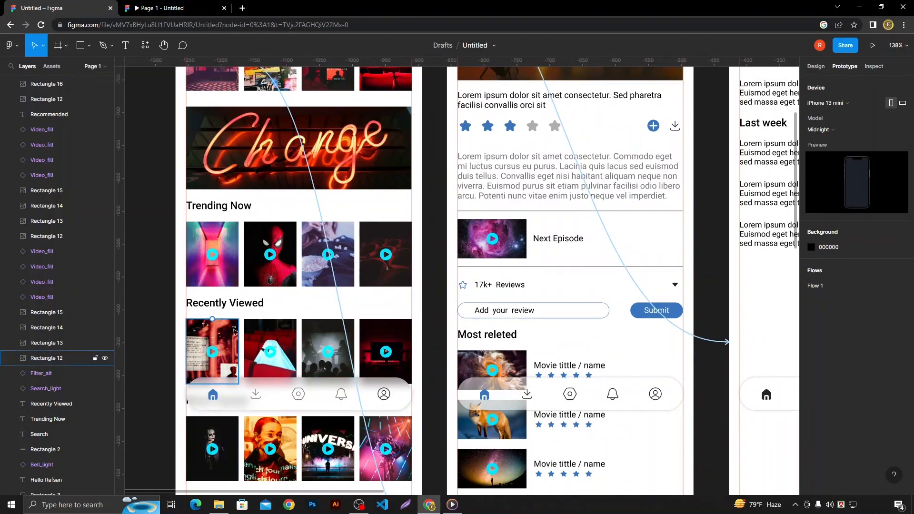
scroll(280, 198, up, 3)
scroll(298, 269, down, 1)
scroll(297, 268, down, 2)
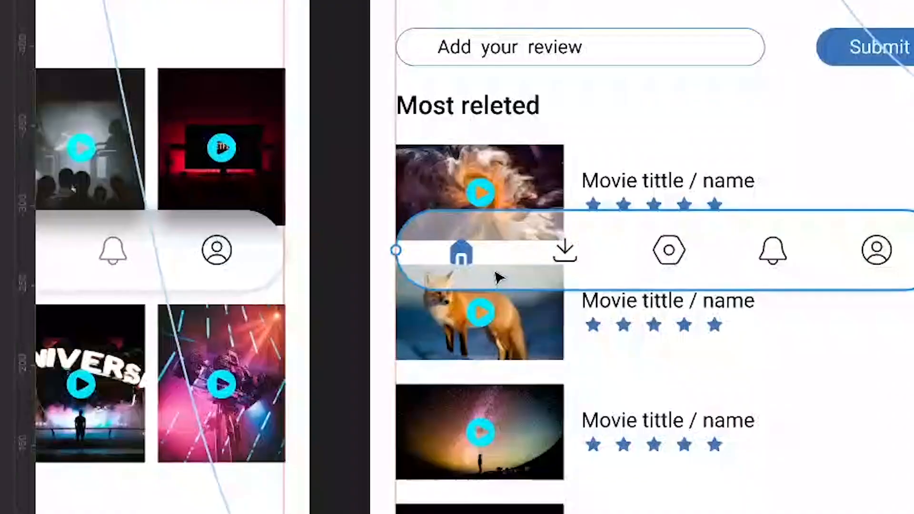
click(464, 253)
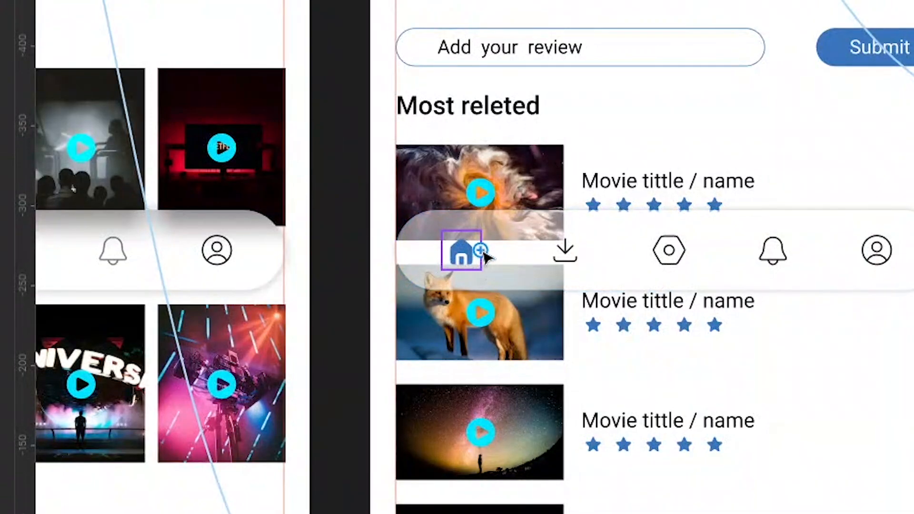
drag(481, 249, 261, 169)
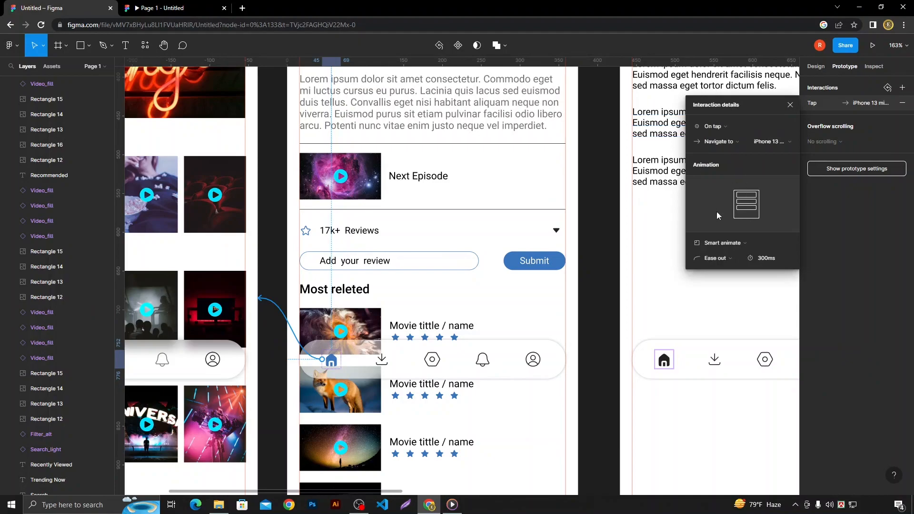
click(285, 103)
Test the movie details screen's home icon link in the prototype preview and return to the design file.
click(162, 7)
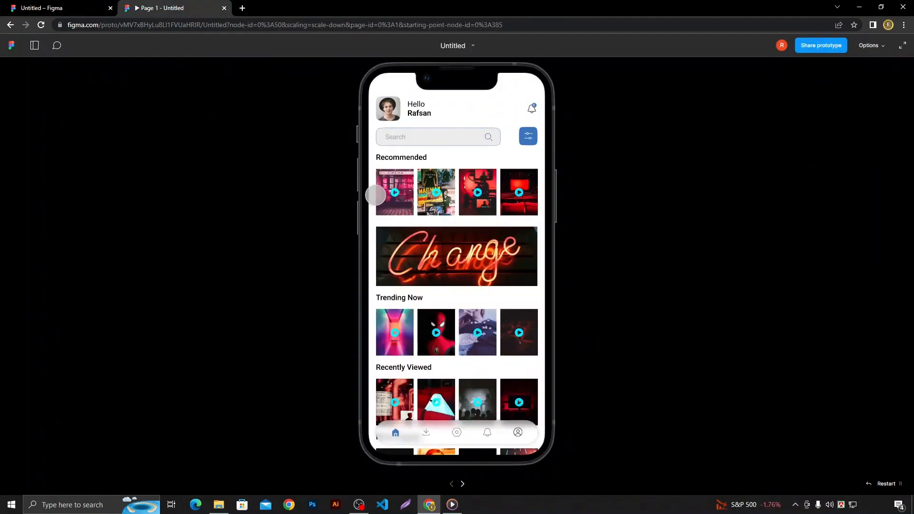
click(396, 192)
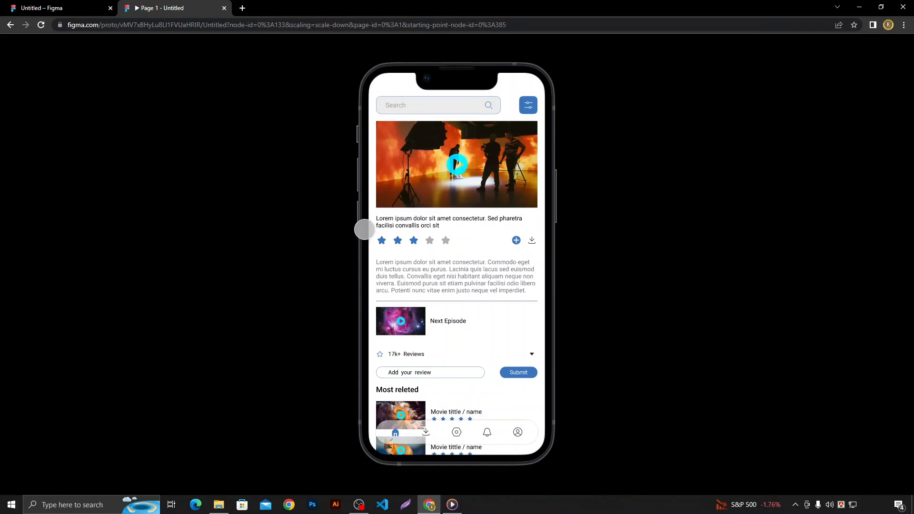
mouse_move(467, 350)
mouse_down()
mouse_move(441, 114)
mouse_move(476, 396)
mouse_up()
mouse_move(469, 152)
mouse_down()
mouse_move(467, 286)
mouse_move(419, 415)
mouse_up()
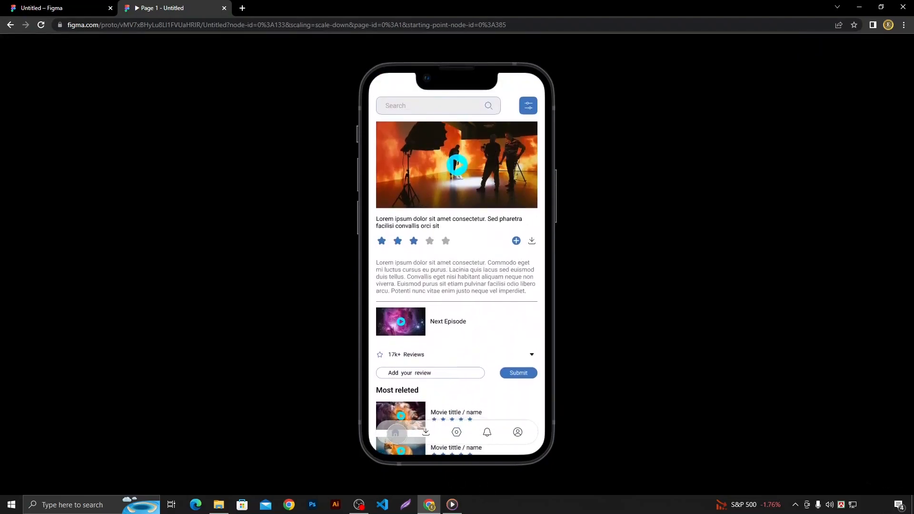
click(395, 433)
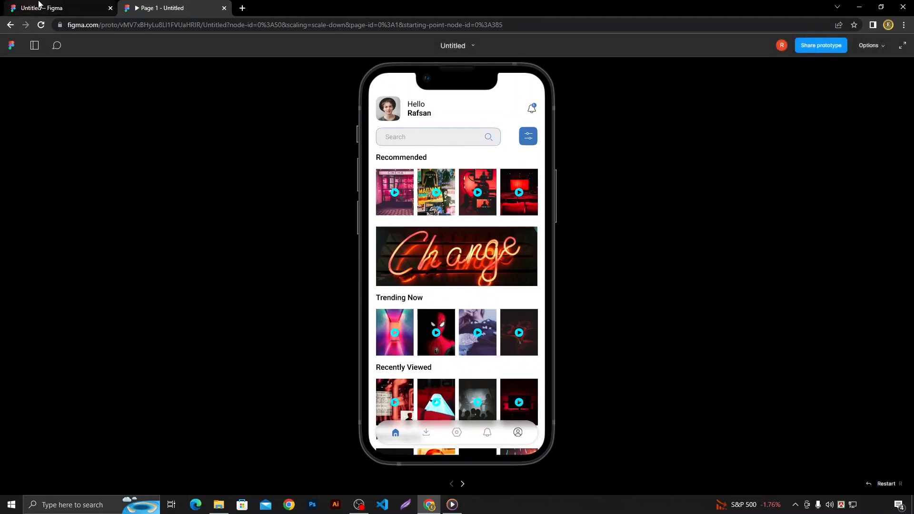
click(50, 8)
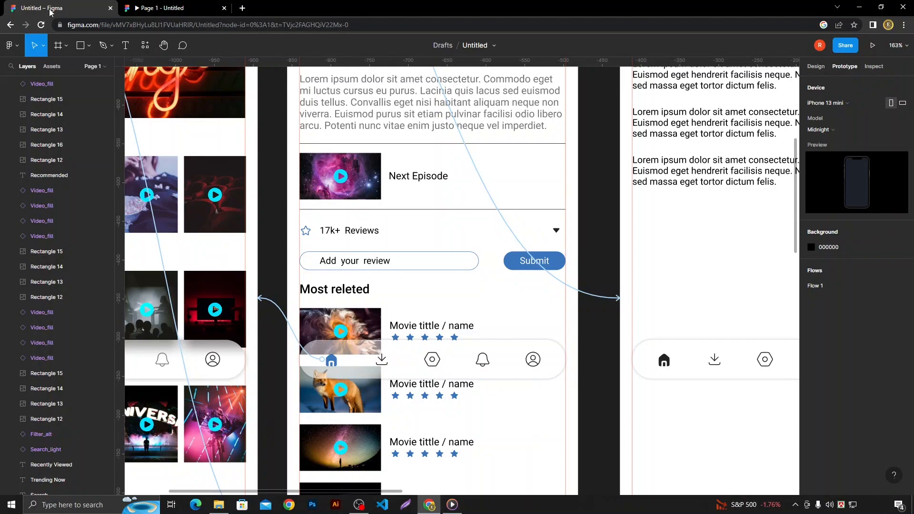
Connect the home icons in the Today and Downloads frames' navigation bars to the home frame.
scroll(510, 191, down, 1)
drag(624, 316, 195, 285)
click(707, 340)
drag(760, 323, 160, 238)
double_click(546, 311)
double_click(545, 310)
click(361, 272)
scroll(350, 254, up, 5)
Connect the Settings and Profile frames' home icons to the home frame, clearing the Profile icon's empty Drag and Tap interactions.
double_click(264, 201)
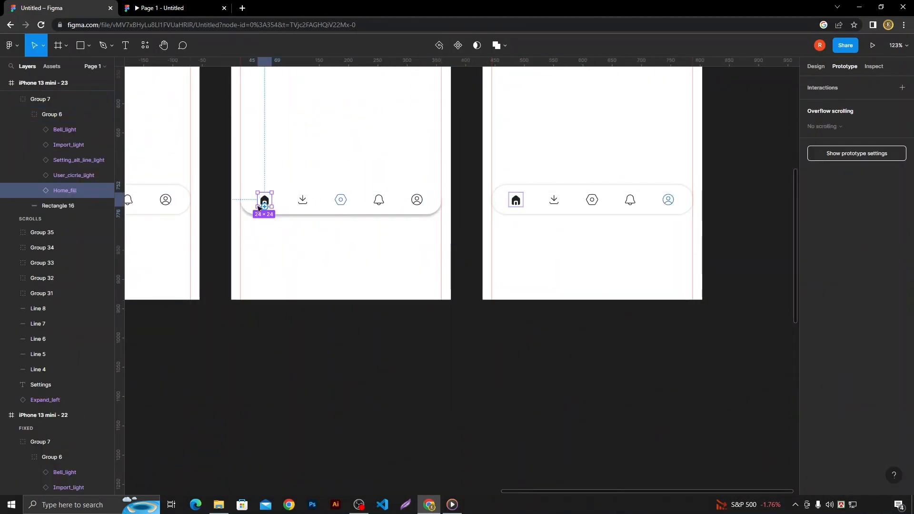
drag(256, 200, 155, 208)
click(279, 252)
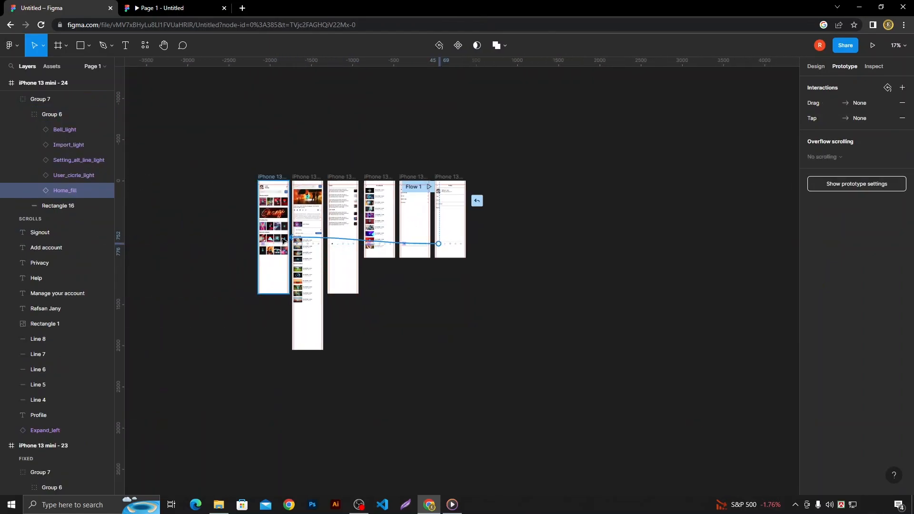
click(883, 103)
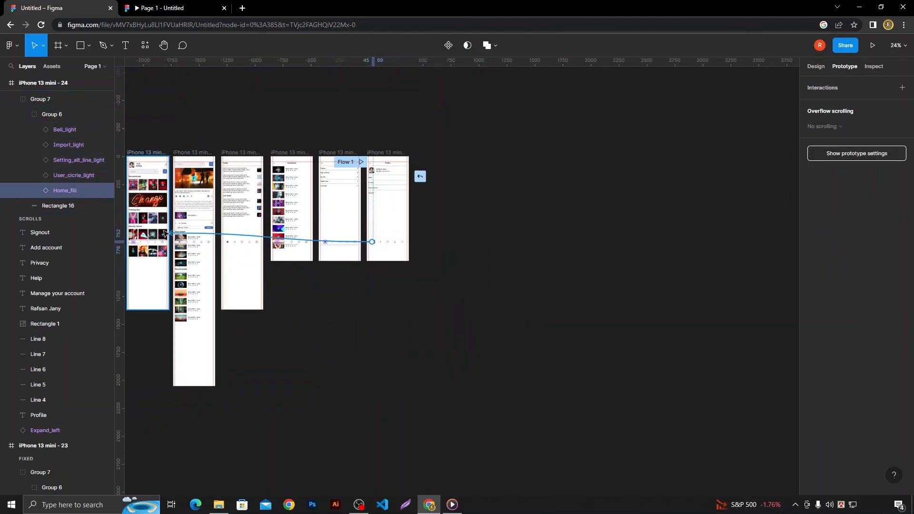
click(341, 275)
Reset the interactions on the Settings frame's home icon and reconnect it to the home frame, iPhone 13 mini - 19.
scroll(341, 275, up, 10)
click(273, 186)
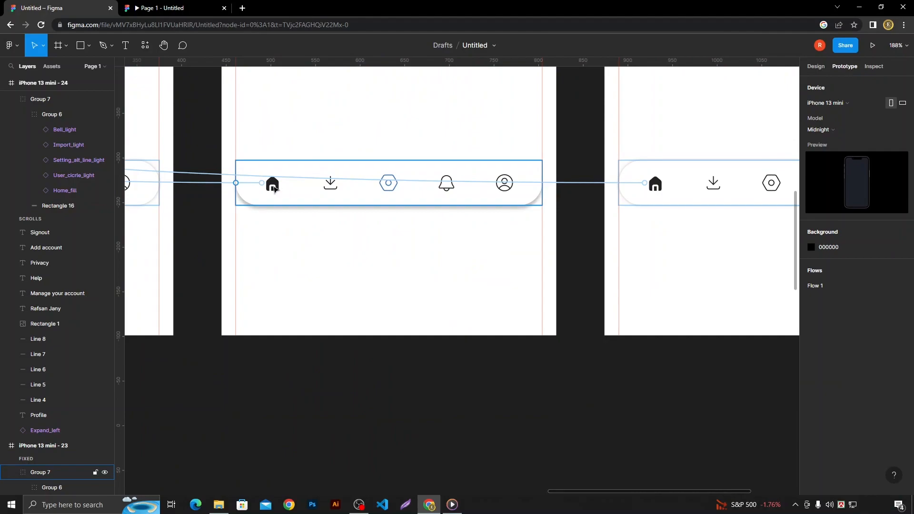
double_click(276, 187)
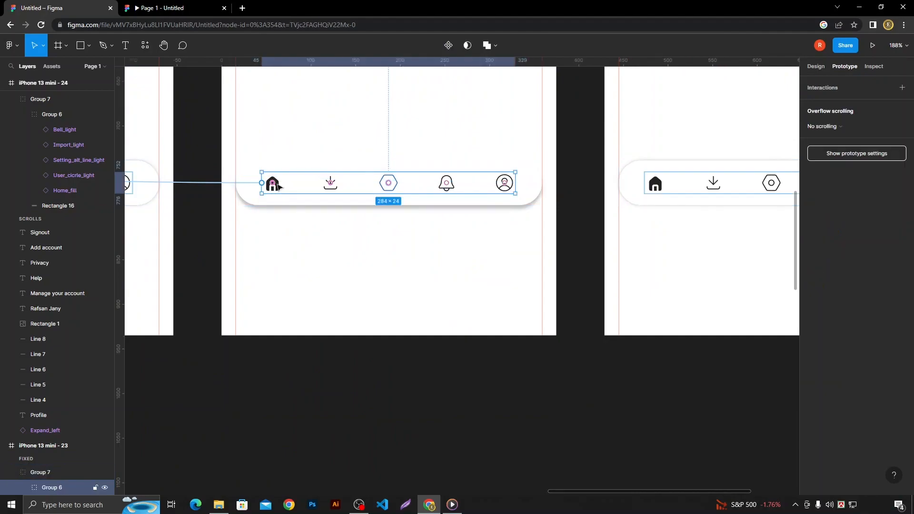
double_click(277, 186)
click(278, 189)
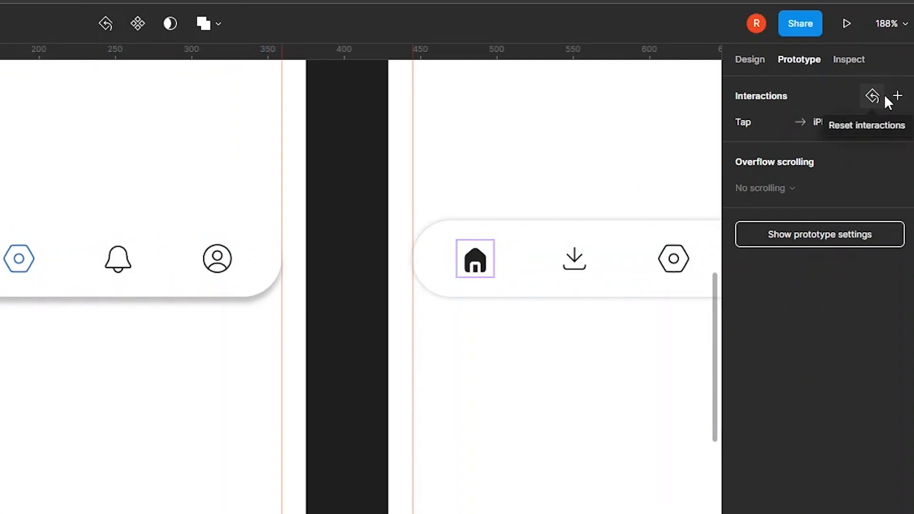
click(879, 95)
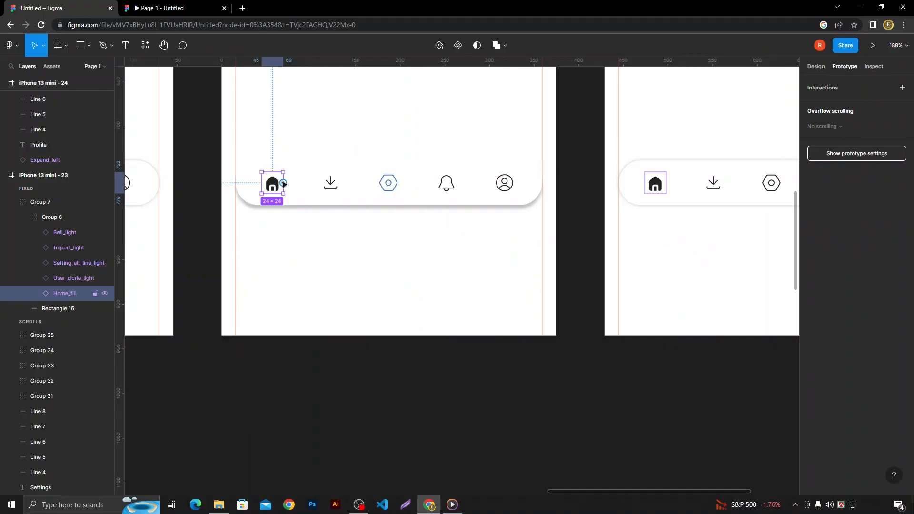
drag(283, 183, 173, 234)
scroll(257, 242, down, 5)
scroll(270, 252, down, 5)
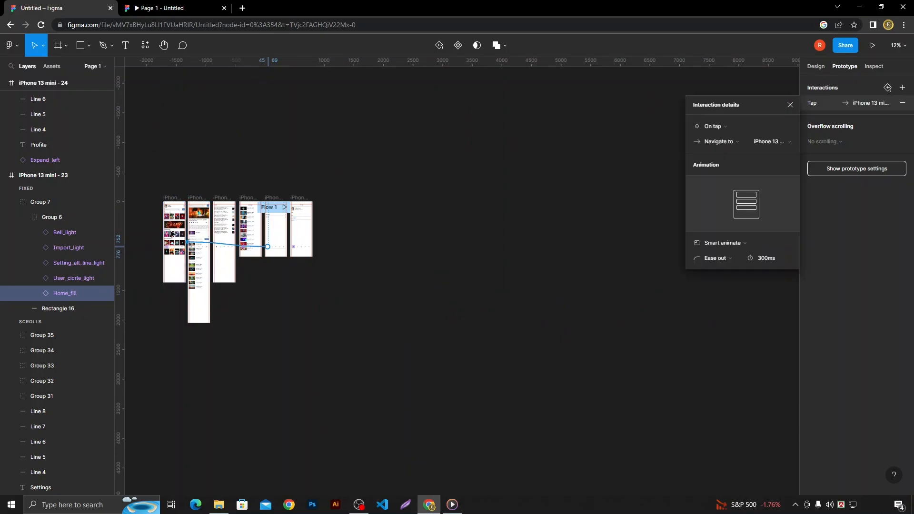
click(222, 154)
Step through the screens in the prototype preview, test the Today screen's home icon link, and return to the design file.
key(Right)
key(Right)
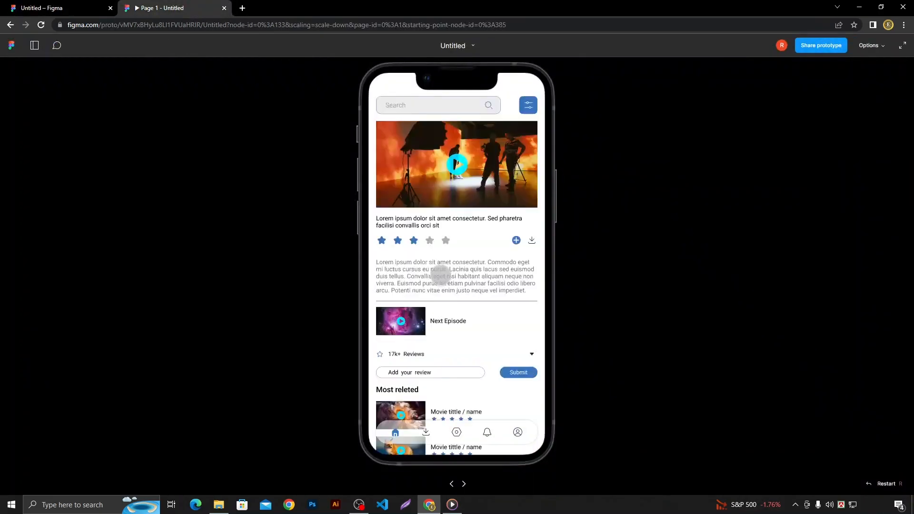
key(Left)
key(Right)
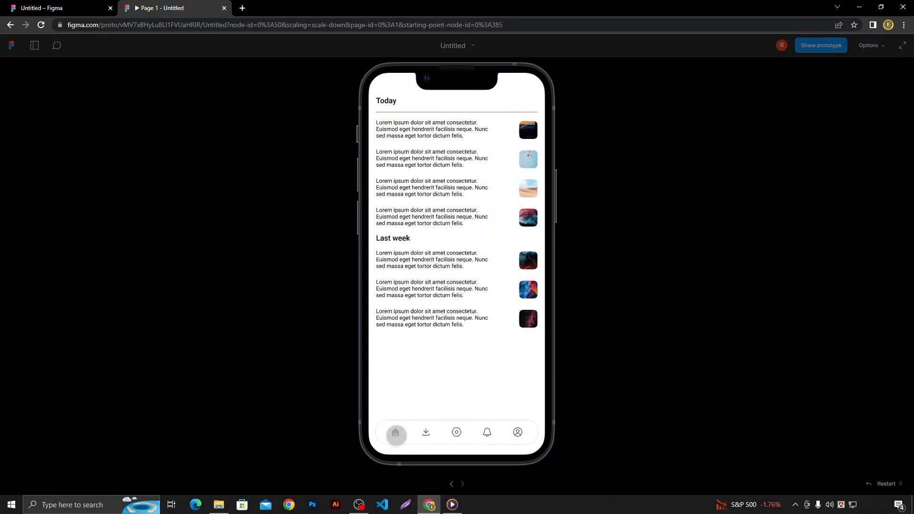
click(395, 434)
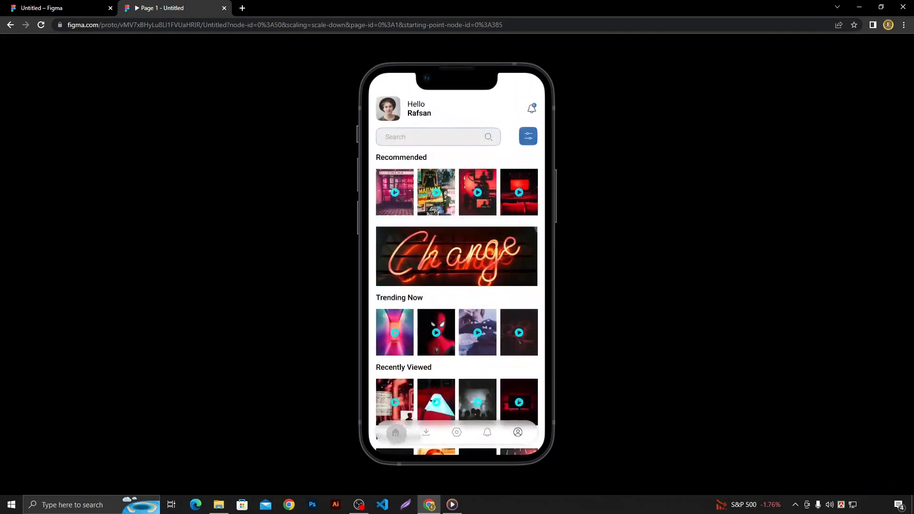
click(13, 5)
Connect the download icon in the home frame's navigation bar to the Downloads frame, iPhone 13 mini - 22.
scroll(234, 157, up, 10)
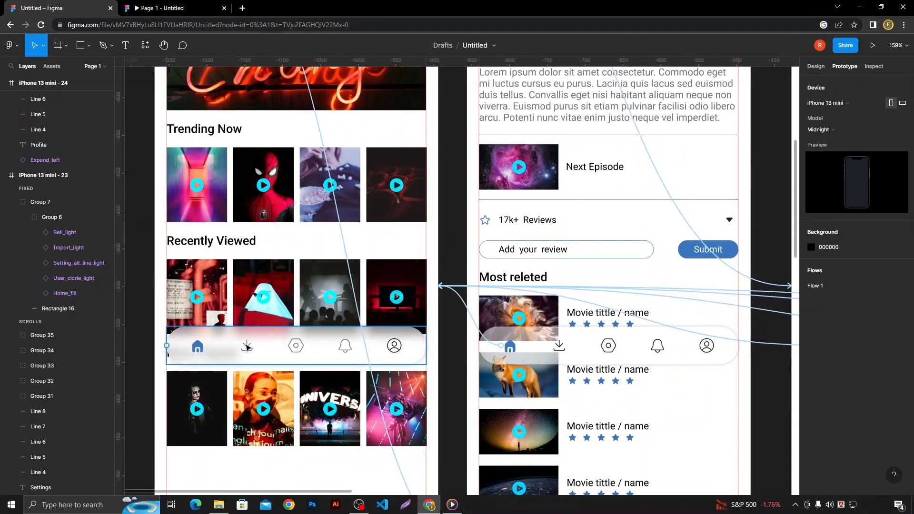
double_click(247, 347)
double_click(247, 347)
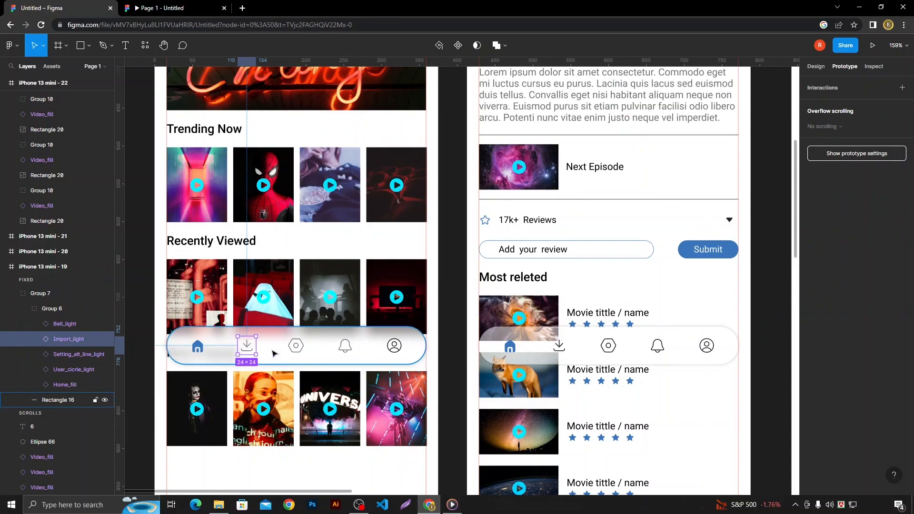
scroll(257, 355, up, 5)
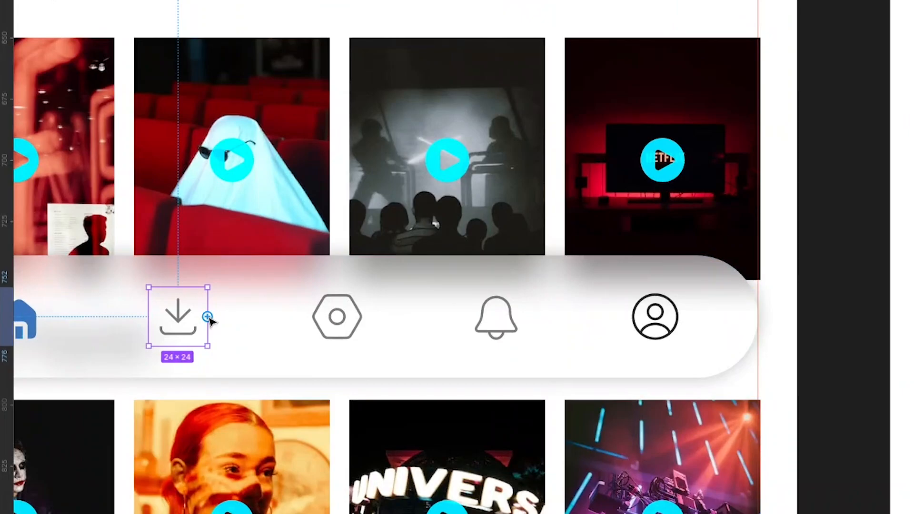
drag(207, 317, 257, 303)
drag(370, 293, 493, 141)
scroll(369, 325, down, 10)
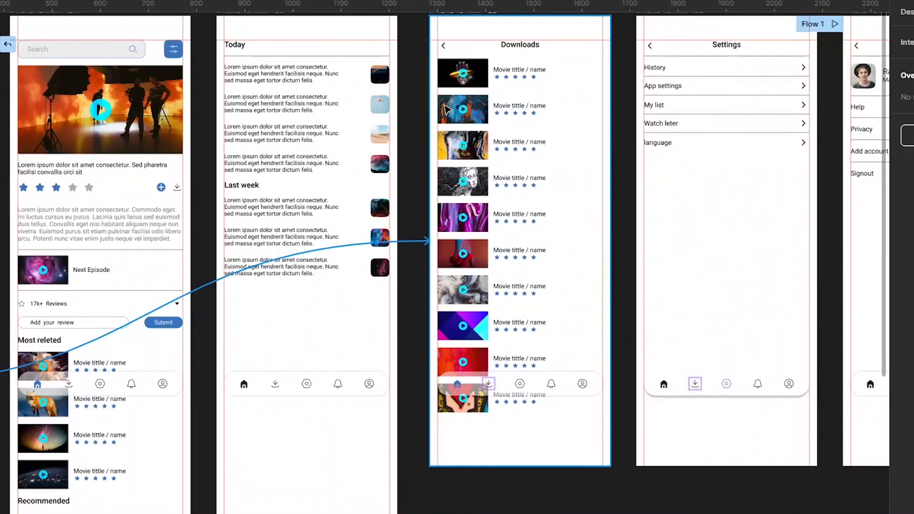
drag(446, 109, 447, 108)
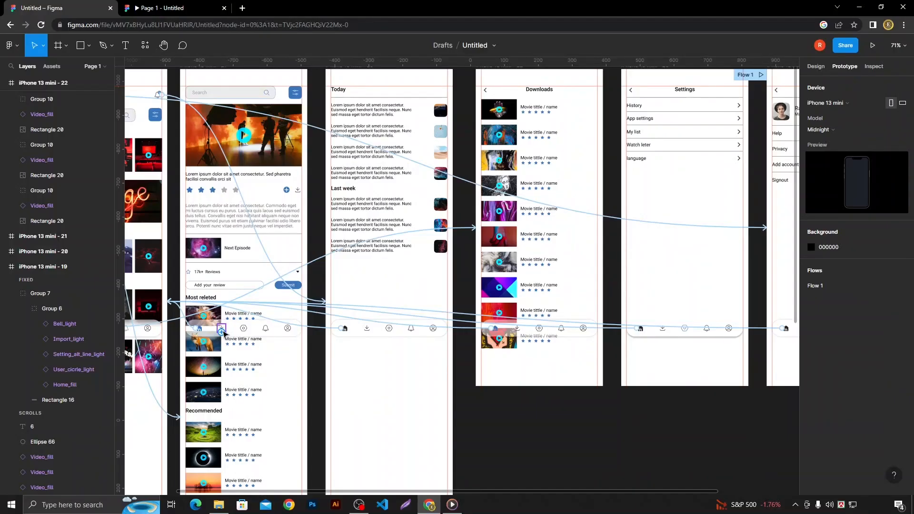
Connect the navigation bar download icons on the movie details and Today frames to the Downloads frame.
click(69, 384)
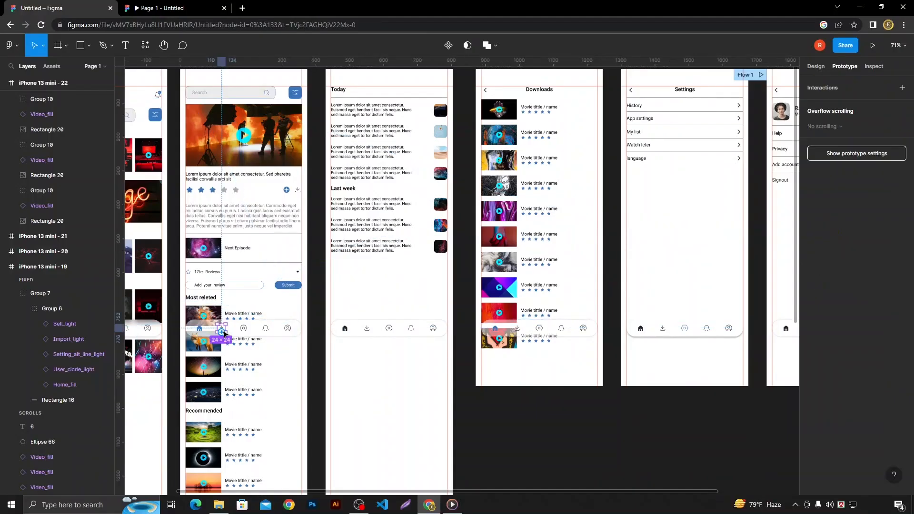
drag(321, 278, 491, 256)
key(Escape)
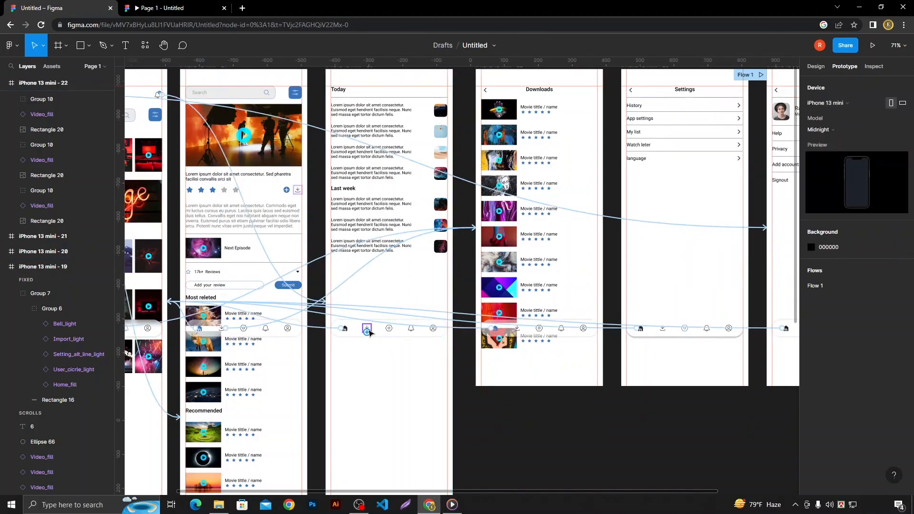
drag(367, 332, 500, 252)
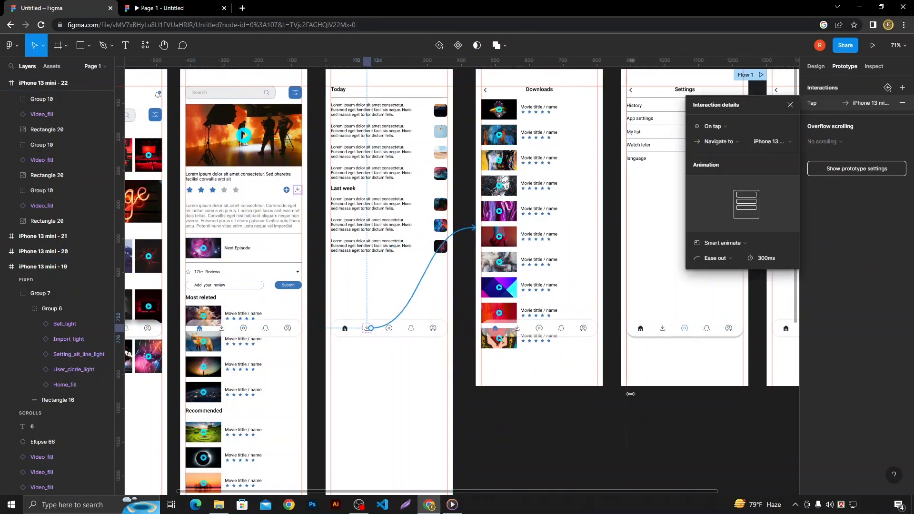
click(679, 397)
Connect the Settings frame's download icon to the Downloads frame with an on-tap smart animate interaction.
drag(682, 398, 340, 406)
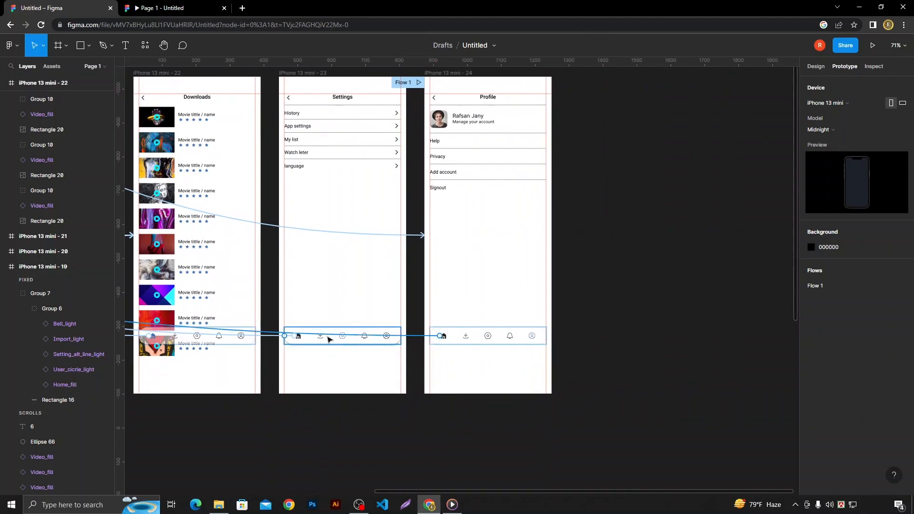
click(322, 337)
scroll(323, 339, up, 5)
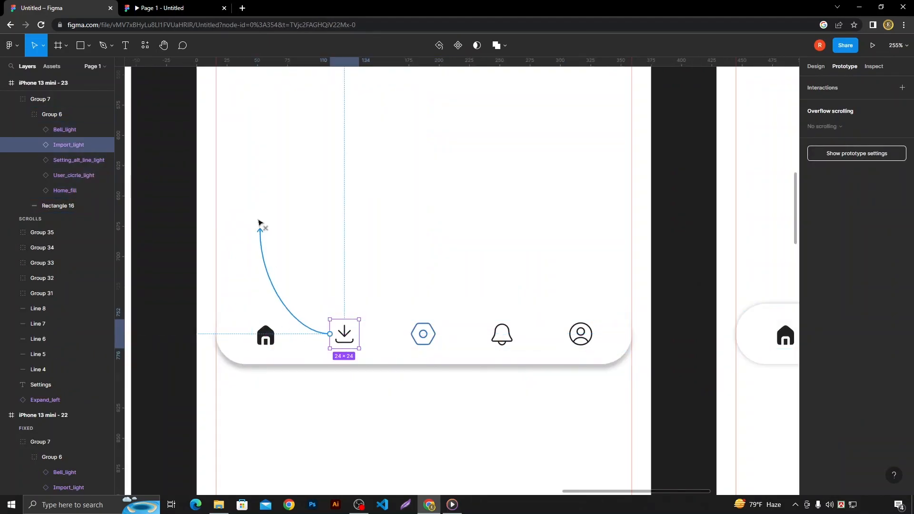
drag(261, 229, 261, 233)
scroll(261, 230, down, 6)
scroll(503, 197, up, 1)
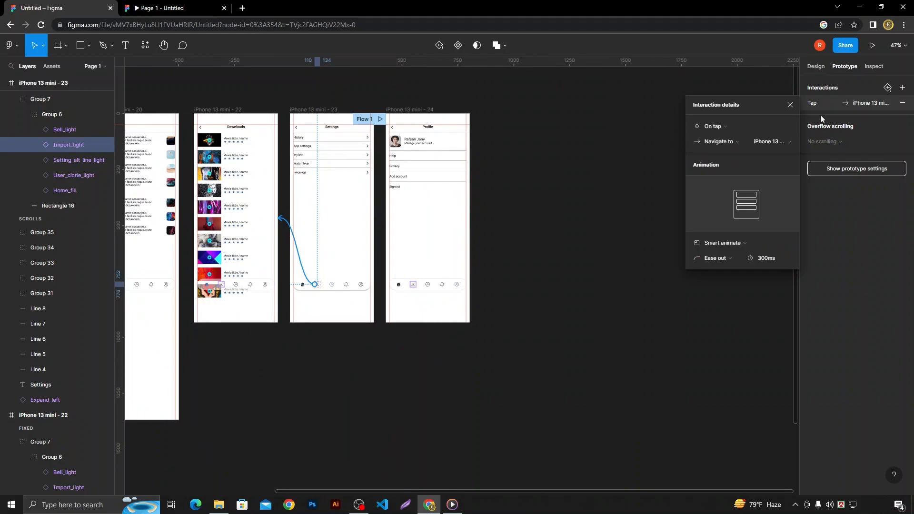
Connect the Profile frame's download icon to the Downloads frame, iPhone 13 mini - 22, with an on-tap smart animate interaction.
scroll(381, 253, up, 3)
click(456, 290)
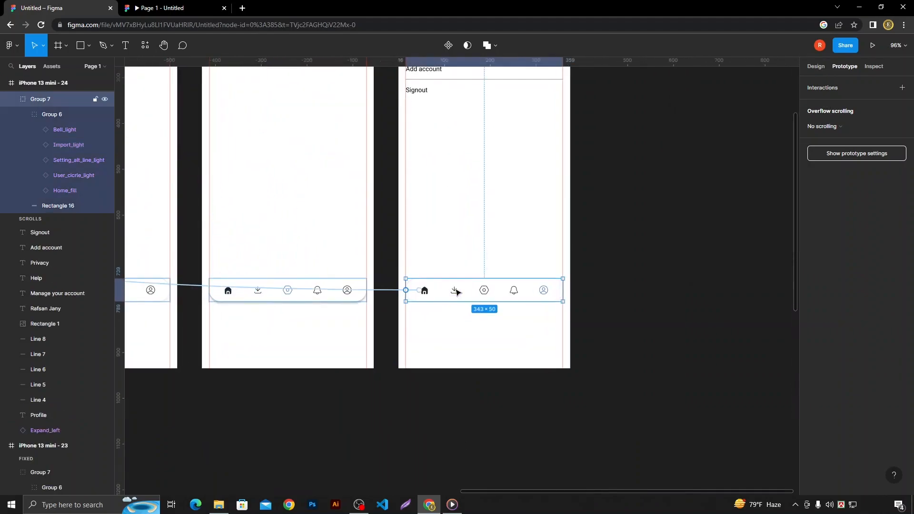
double_click(455, 291)
drag(450, 290, 254, 212)
scroll(373, 247, down, 5)
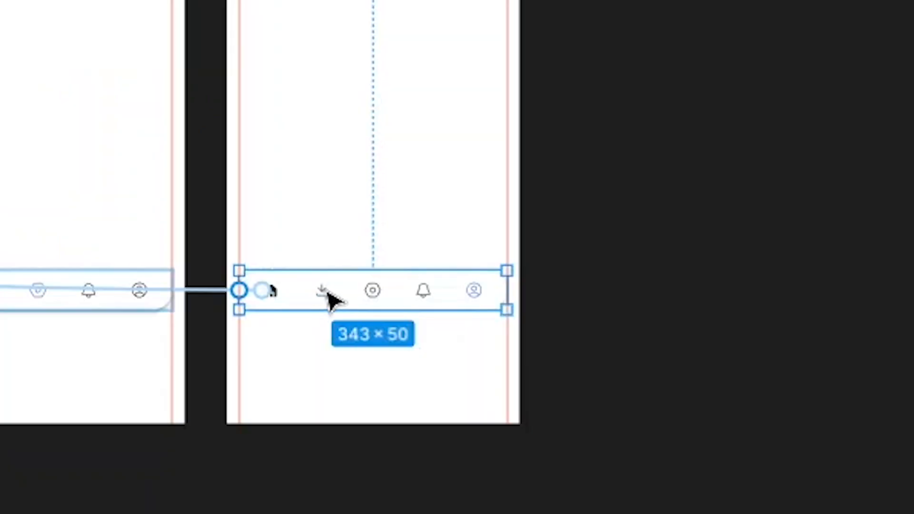
double_click(327, 297)
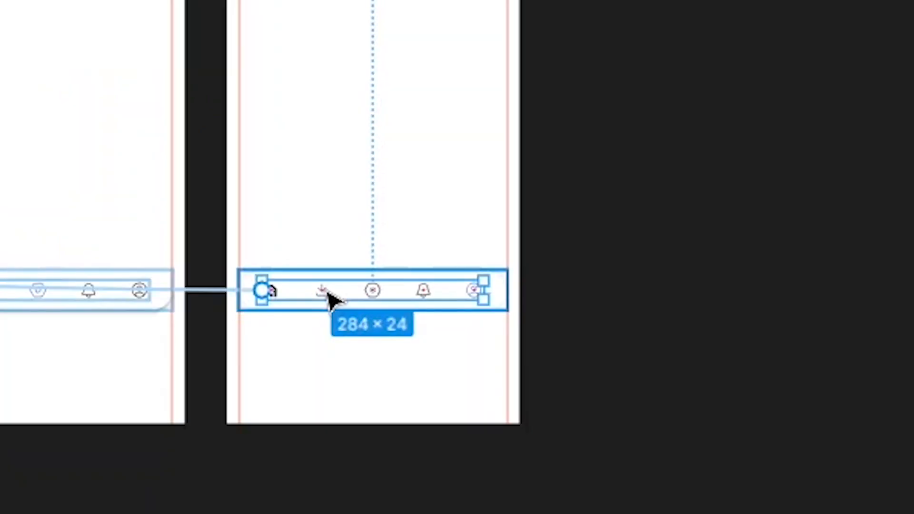
double_click(332, 299)
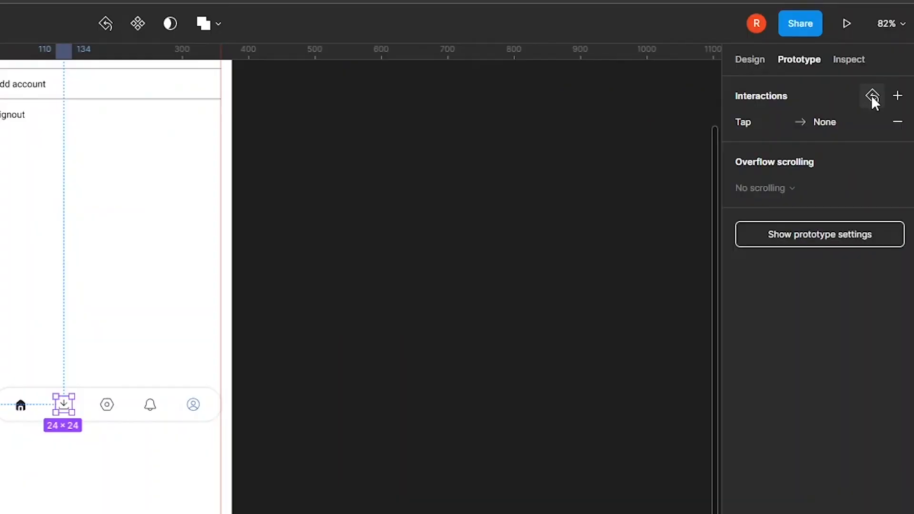
click(887, 88)
drag(409, 268, 137, 159)
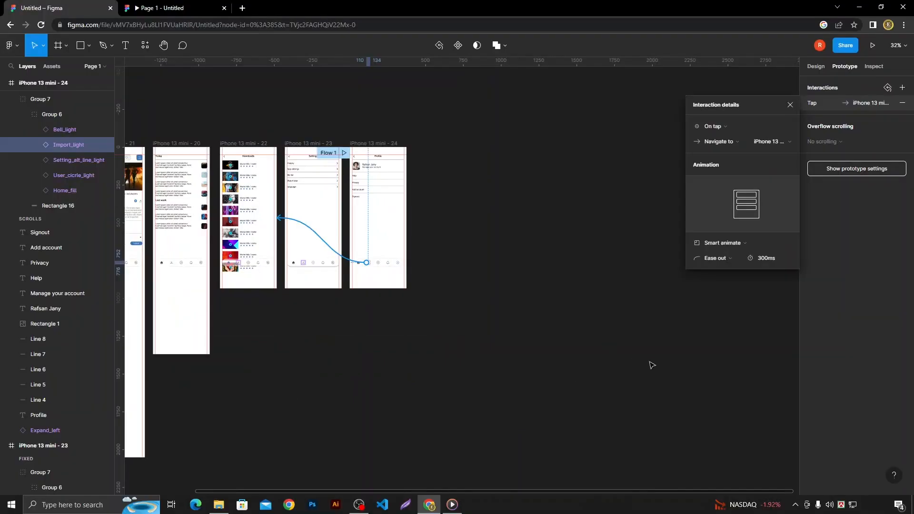
In the prototype preview, test the home screen's download and notification bell links and return home from each destination through its home icon.
click(202, 12)
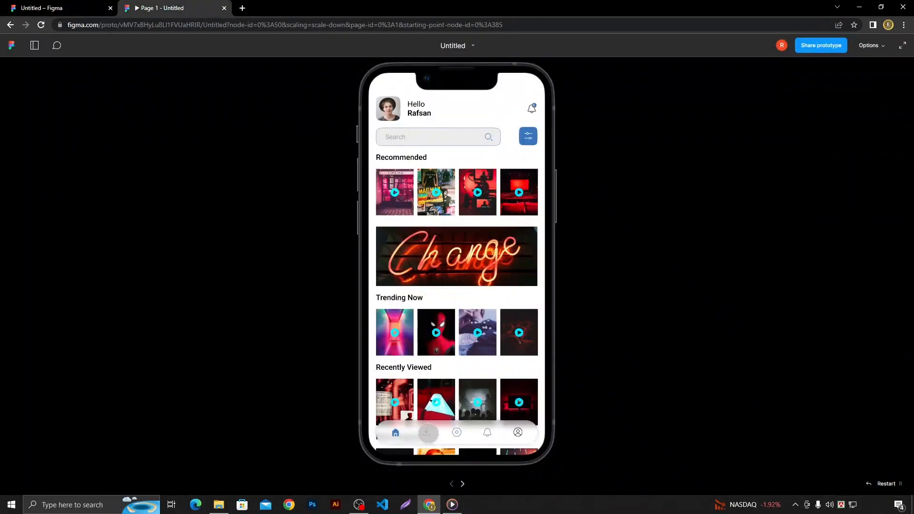
click(427, 432)
drag(467, 243, 475, 286)
drag(478, 171, 481, 281)
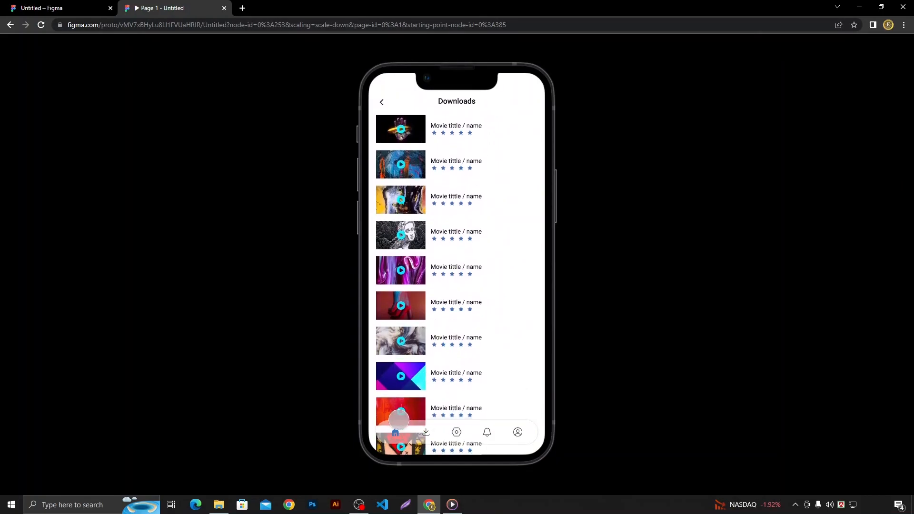
click(395, 432)
drag(441, 364, 471, 340)
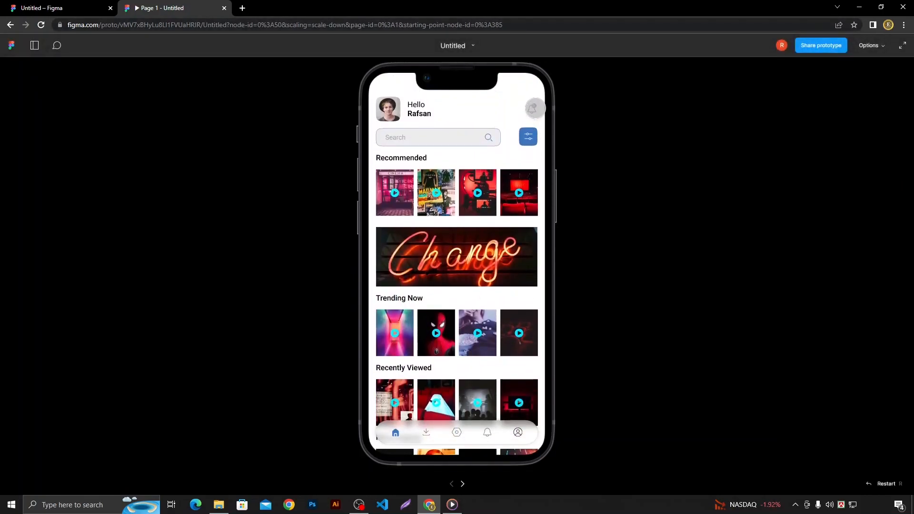
click(532, 105)
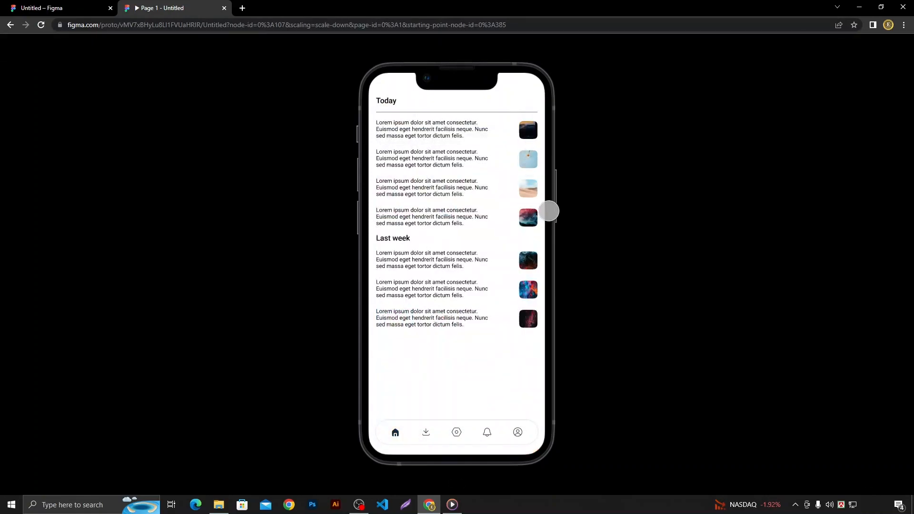
click(398, 433)
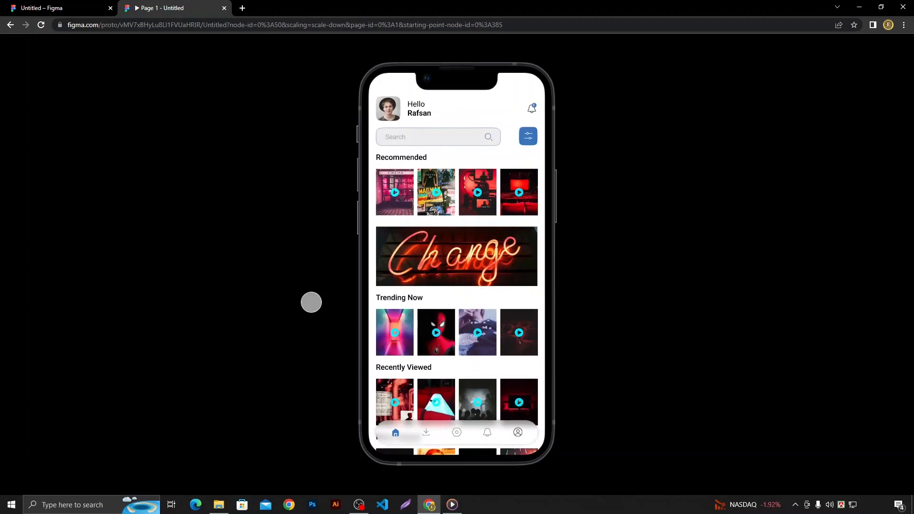
Return to the design file, select the settings icon in the home frame's navigation bar and reset its interactions.
click(45, 8)
scroll(388, 198, up, 7)
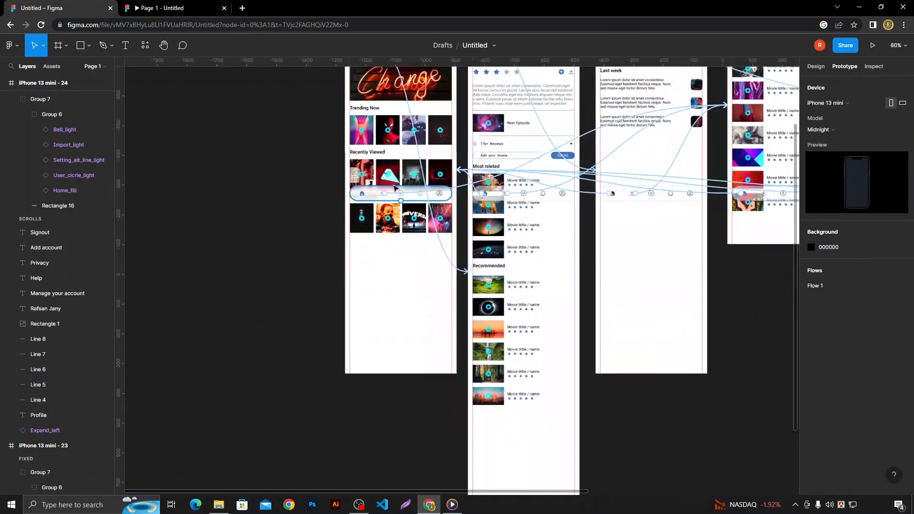
drag(261, 162, 195, 268)
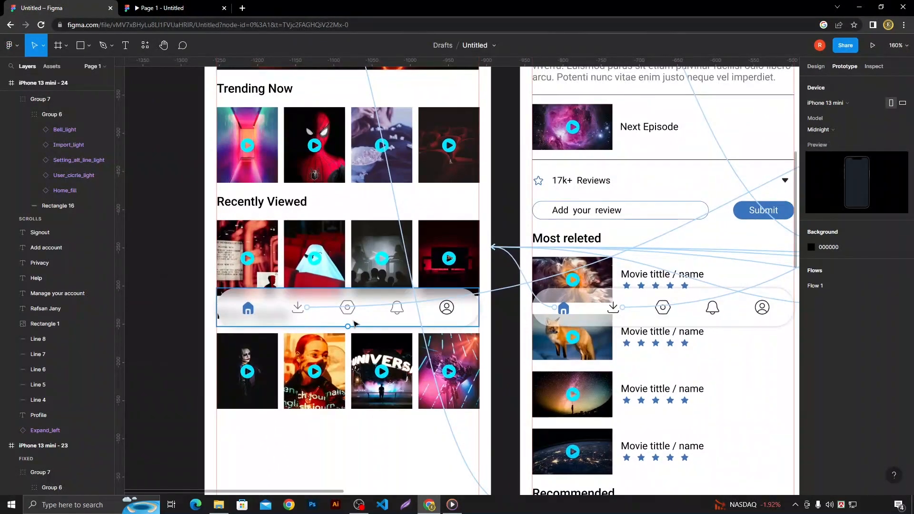
scroll(355, 324, up, 5)
click(344, 301)
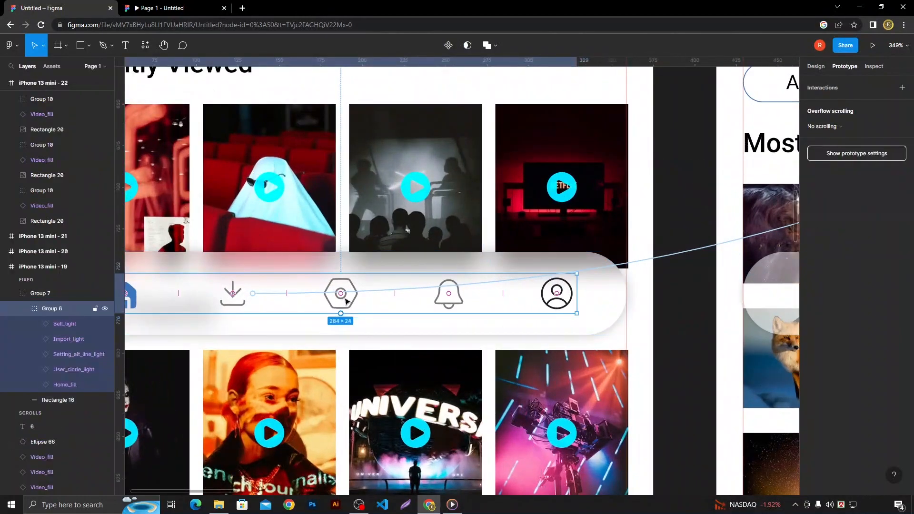
double_click(346, 301)
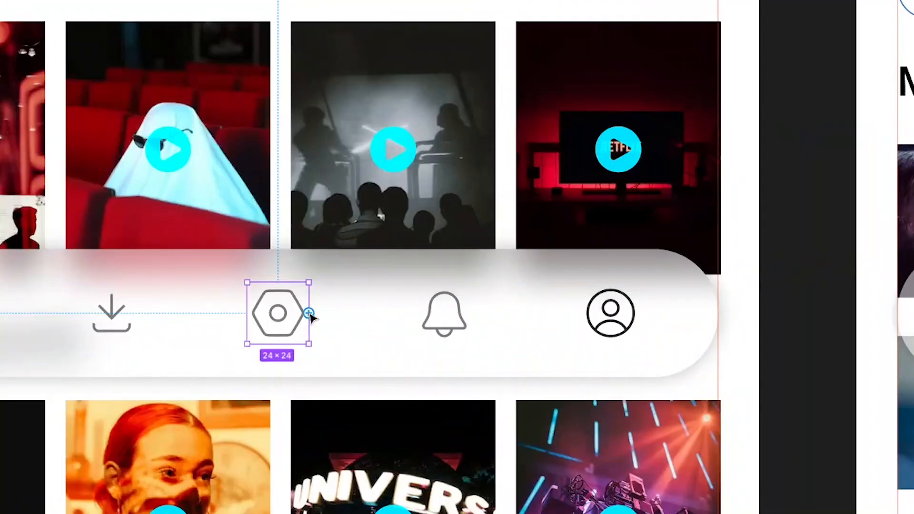
drag(310, 314, 661, 321)
scroll(357, 325, down, 10)
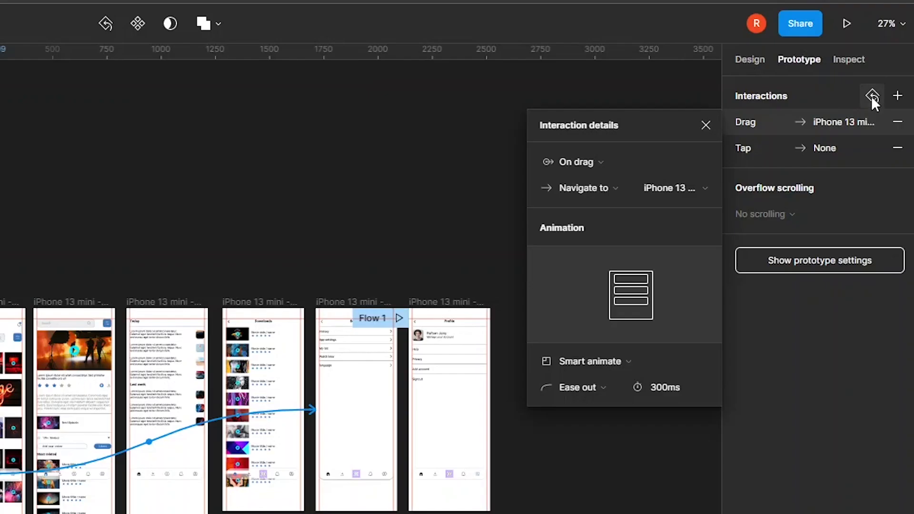
click(873, 98)
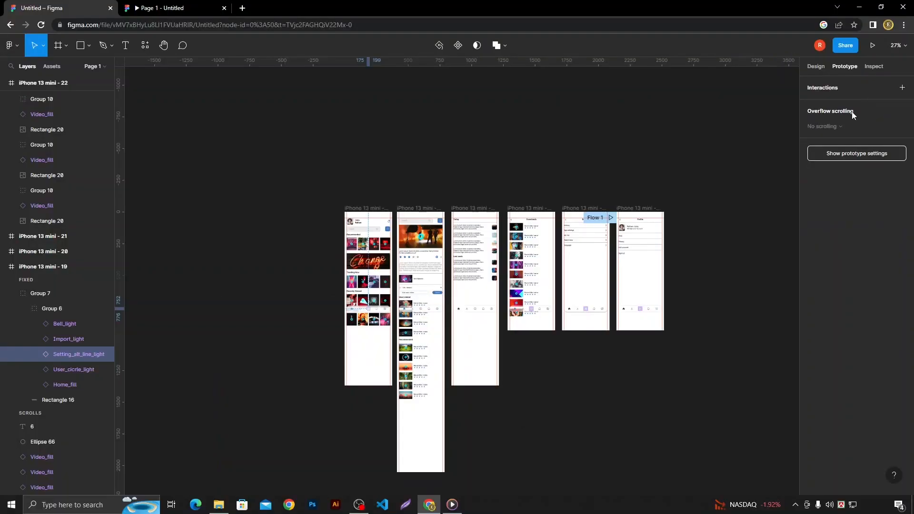
Connect the home frame's settings icon to the Settings frame, iPhone 13 mini - 23, with an on-tap smart animate interaction.
scroll(455, 284, up, 5)
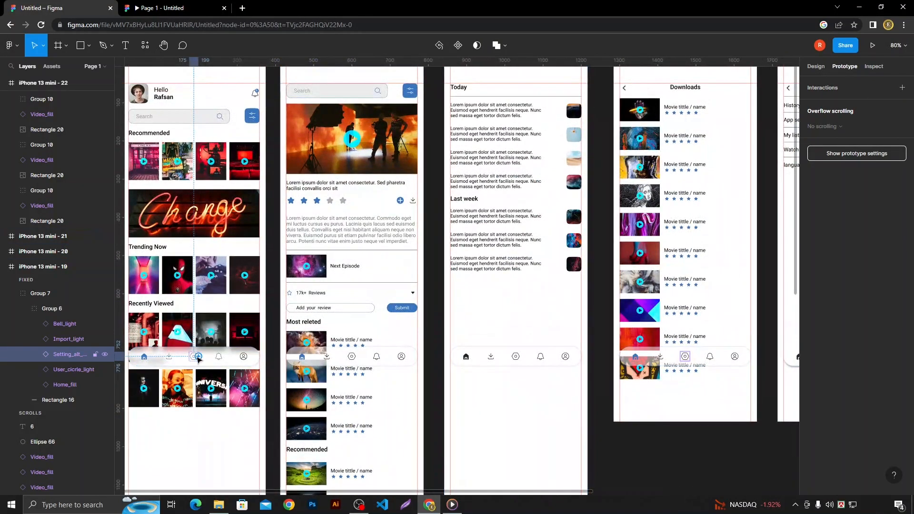
drag(199, 359, 571, 263)
scroll(292, 337, down, 4)
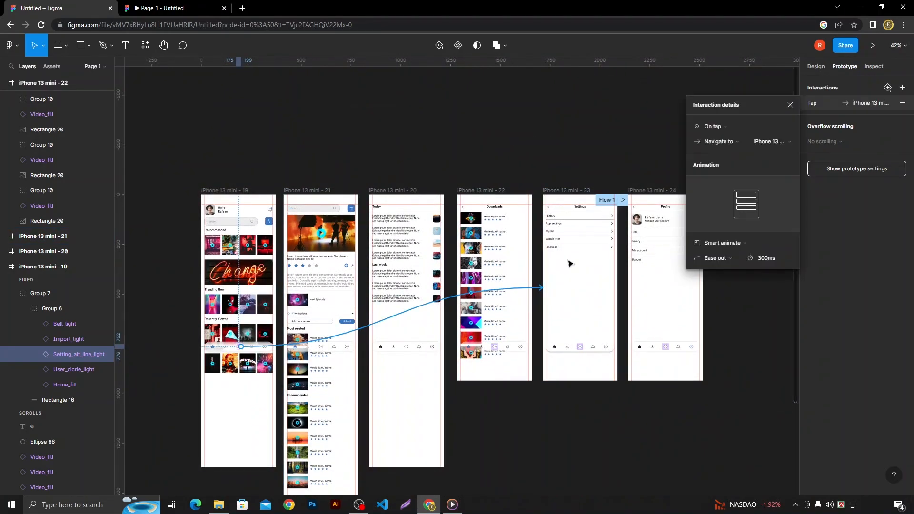
key(Escape)
Connect the navigation bar settings icons on the movie details and Today frames to the Settings frame.
scroll(309, 372, up, 5)
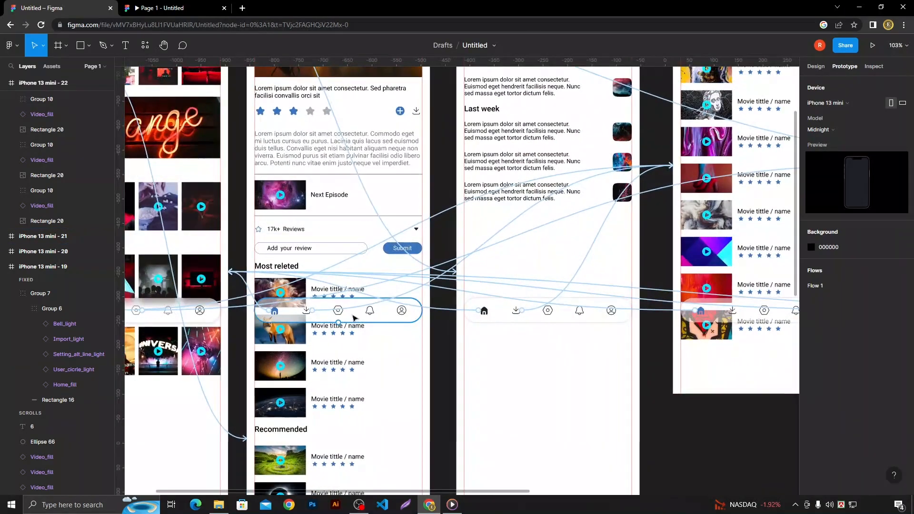
scroll(295, 352, down, 5)
scroll(295, 343, up, 4)
drag(328, 305, 558, 279)
scroll(557, 279, up, 6)
click(370, 308)
click(193, 310)
drag(196, 310, 412, 305)
scroll(309, 285, down, 4)
Connect the settings icon in the Downloads frame's navigation bar to the Settings frame.
scroll(328, 281, up, 6)
double_click(370, 333)
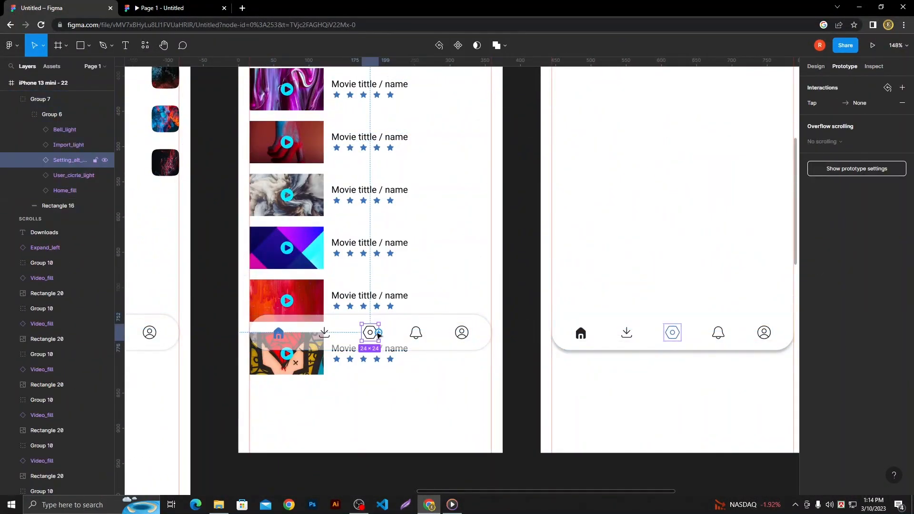
drag(379, 333, 567, 304)
scroll(417, 331, down, 7)
click(609, 268)
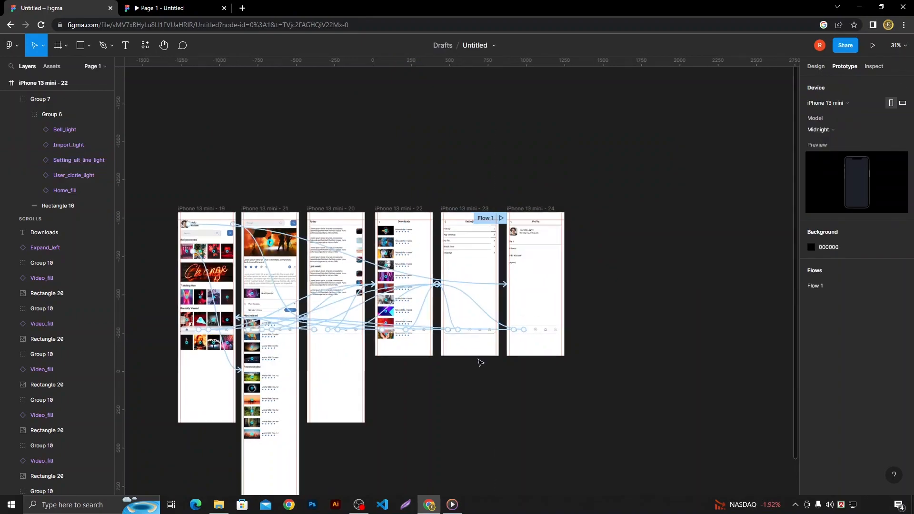
Reset the Profile frame's settings icon interactions and connect the icon to the Settings frame with an on-tap smart animate interaction.
scroll(496, 352, up, 5)
double_click(612, 292)
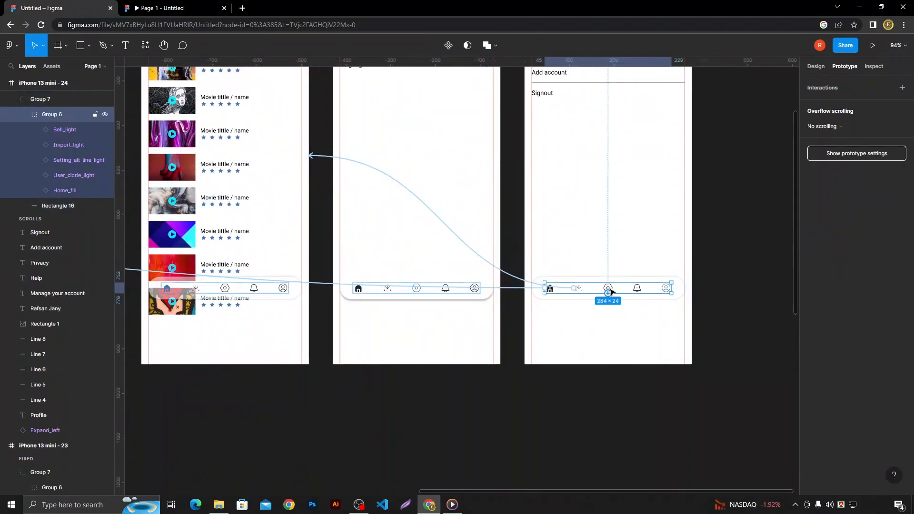
scroll(611, 290, up, 6)
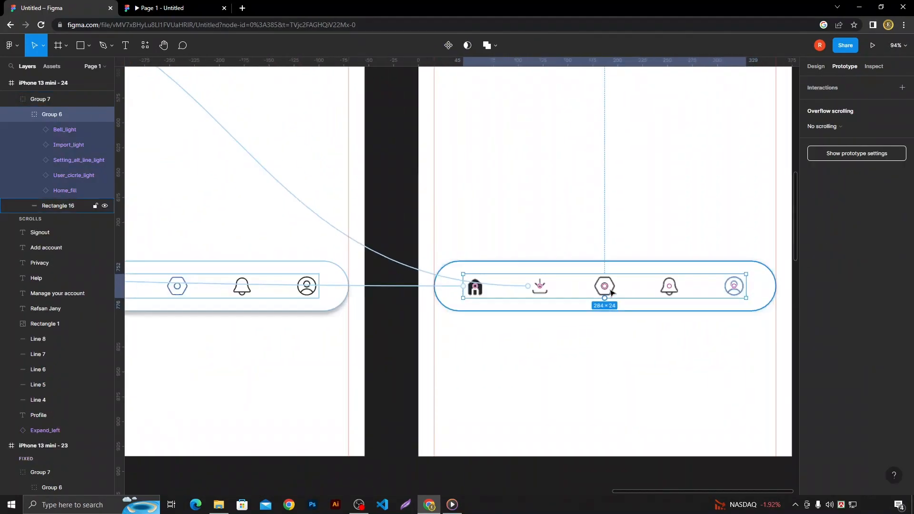
double_click(614, 287)
drag(620, 285, 717, 197)
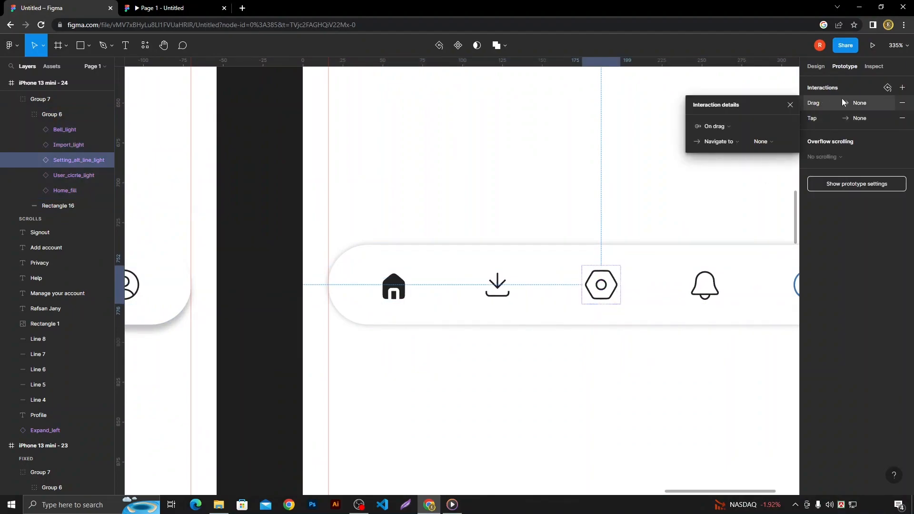
click(889, 89)
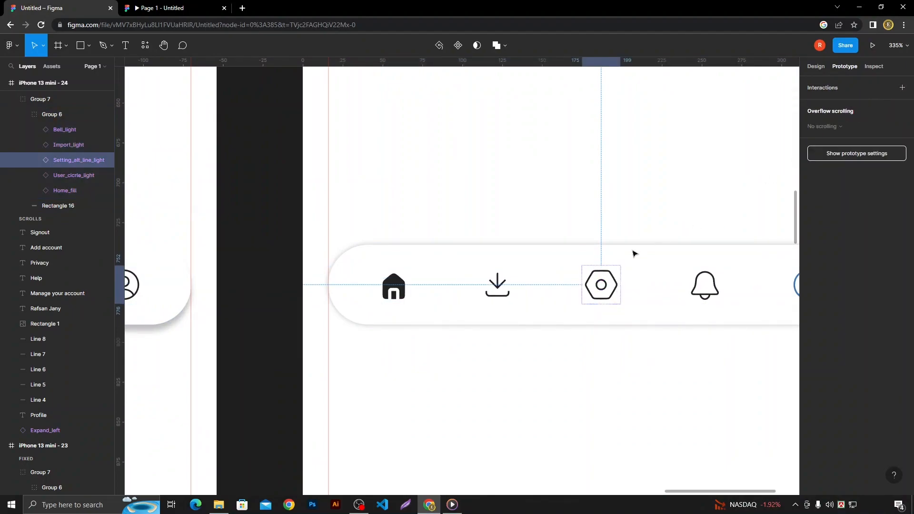
drag(582, 285, 392, 223)
scroll(524, 282, down, 8)
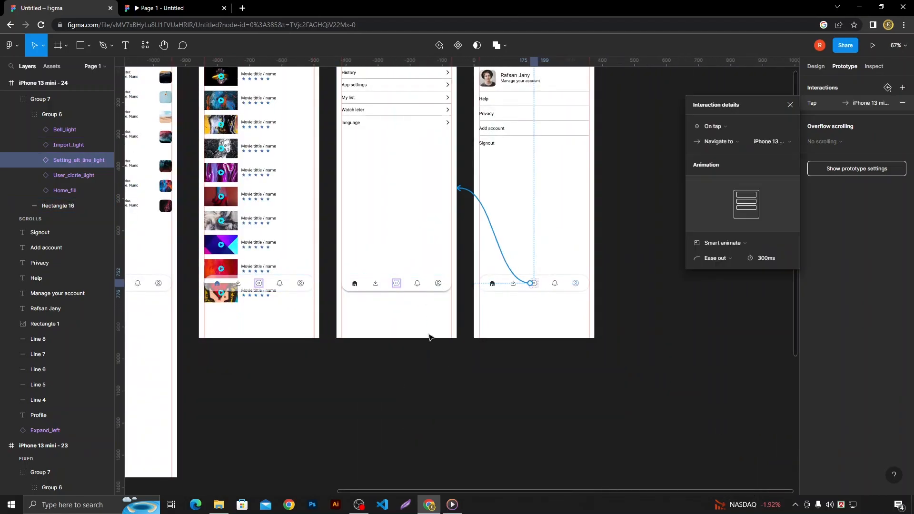
In the prototype preview, test the home screen's settings icon, the Settings screen's download icon and the Downloads screen's home icon.
click(163, 6)
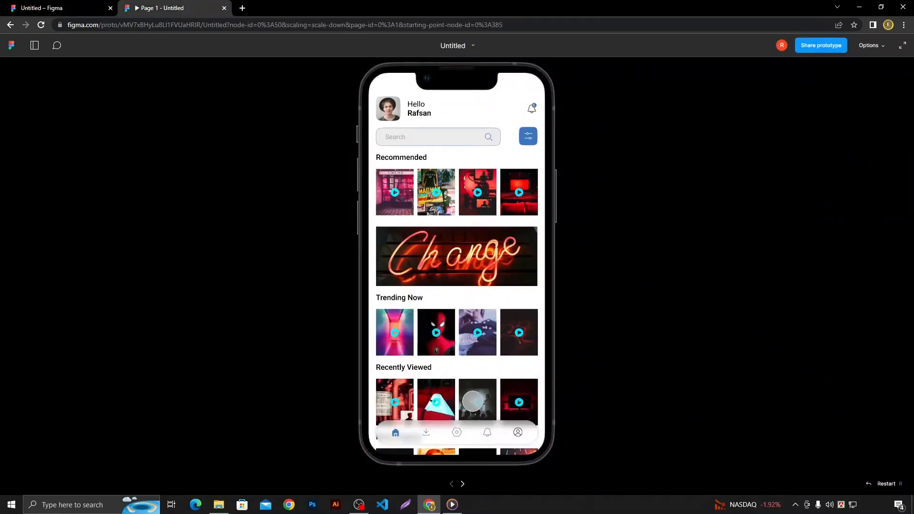
click(457, 432)
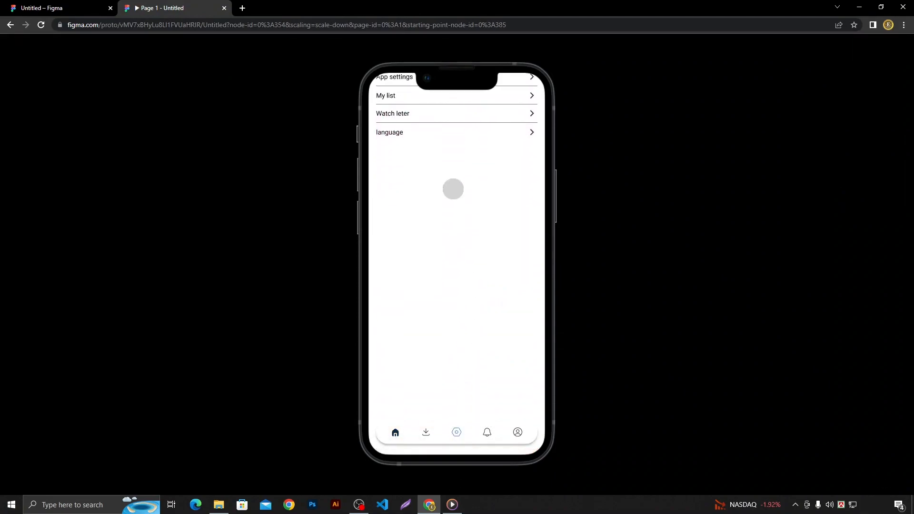
scroll(496, 342, down, 2)
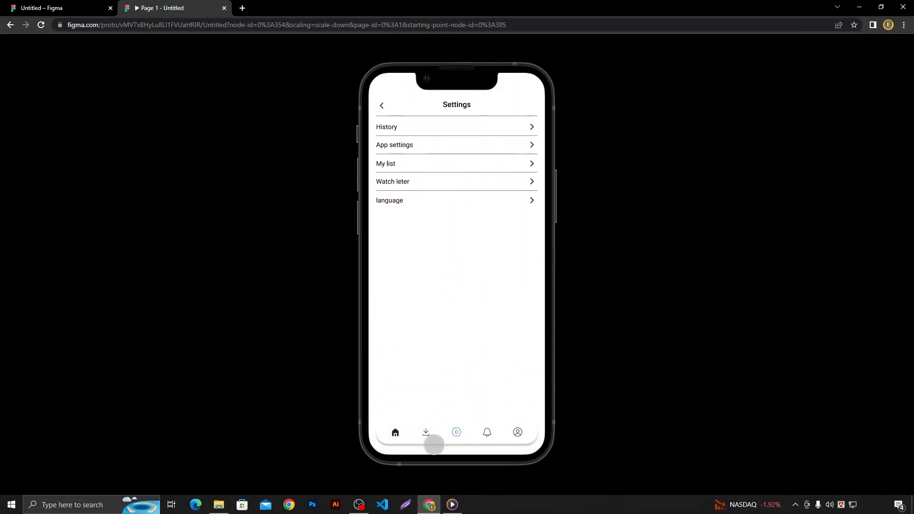
click(426, 432)
scroll(451, 206, down, 3)
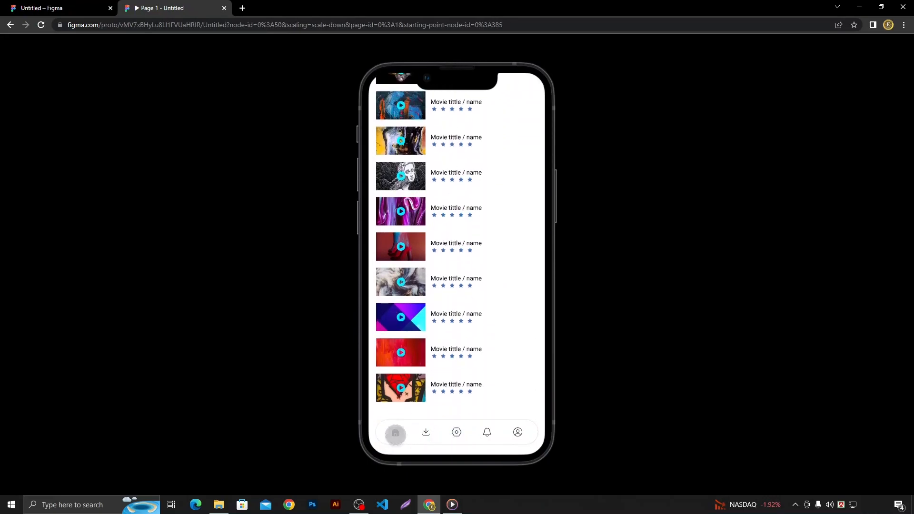
click(395, 434)
scroll(429, 408, down, 3)
scroll(426, 381, up, 4)
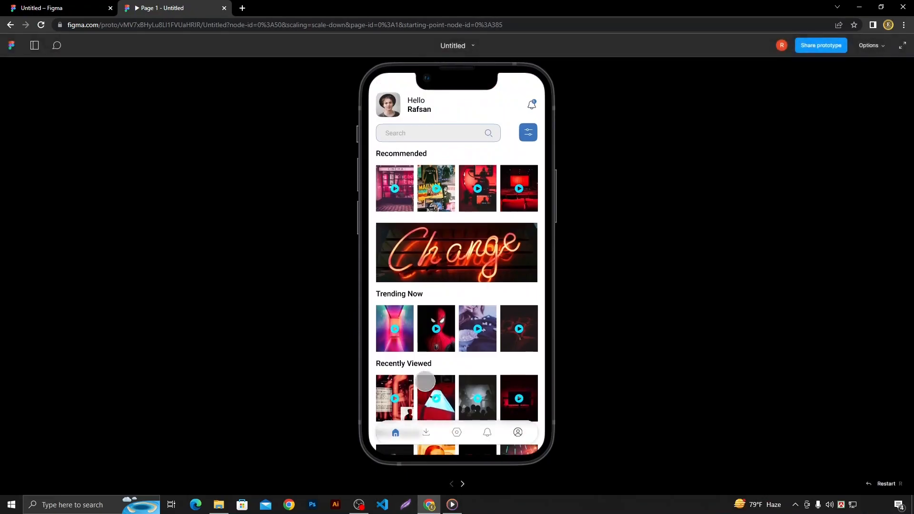
Connect the bell icon in the home frame's navigation bar to the Today frame with an on-tap smart animate interaction.
click(86, 14)
scroll(701, 384, down, 4)
scroll(350, 355, up, 6)
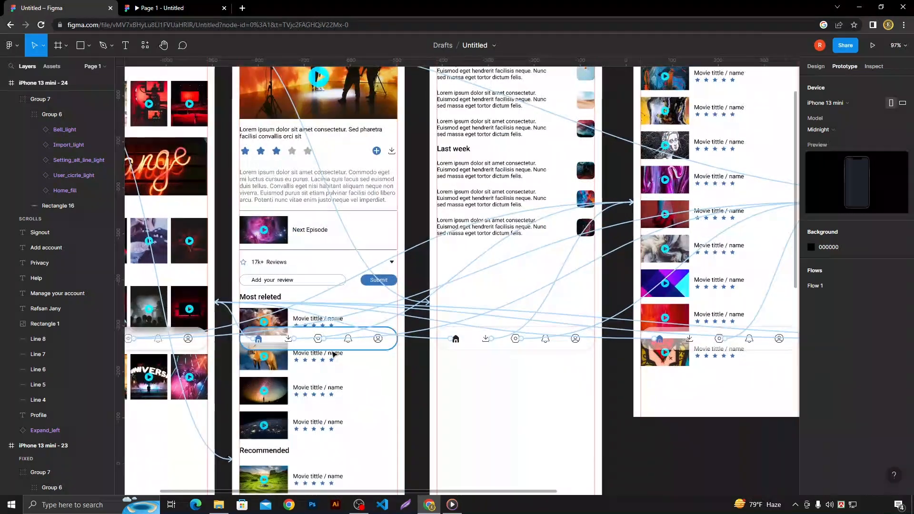
drag(379, 376, 631, 320)
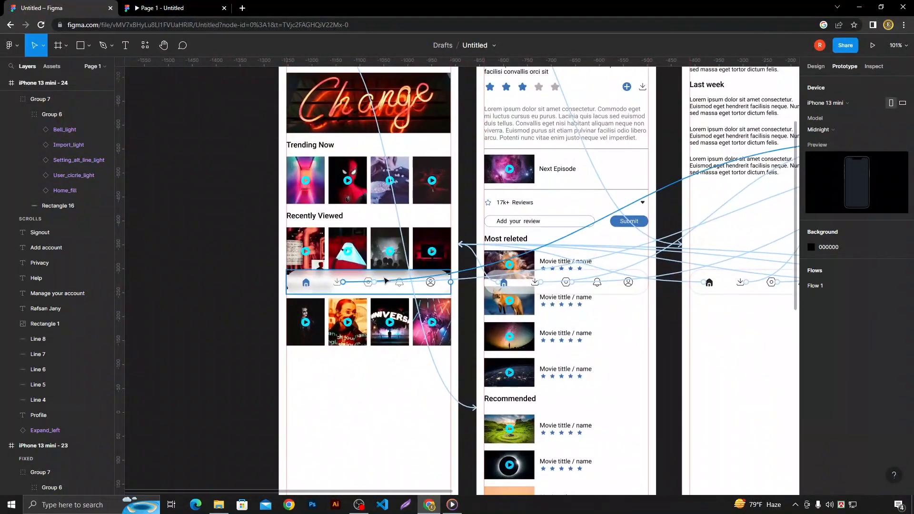
scroll(415, 292, up, 6)
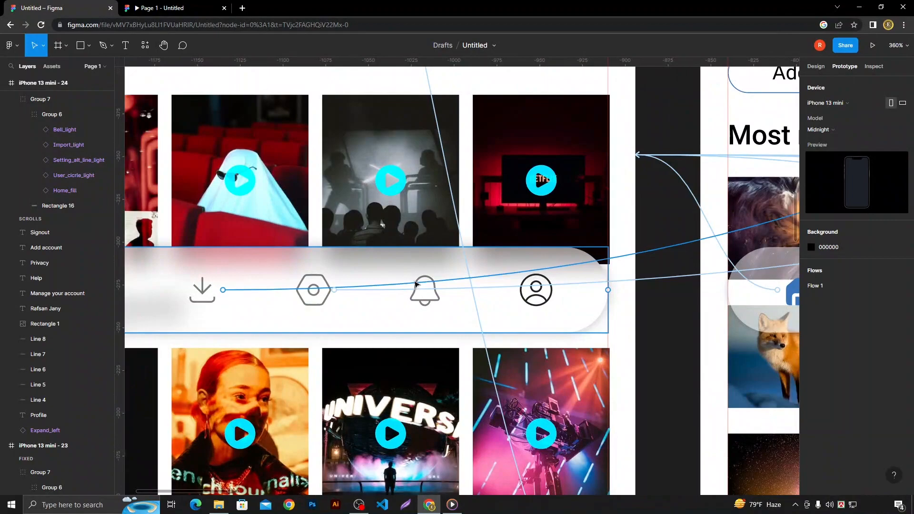
click(279, 125)
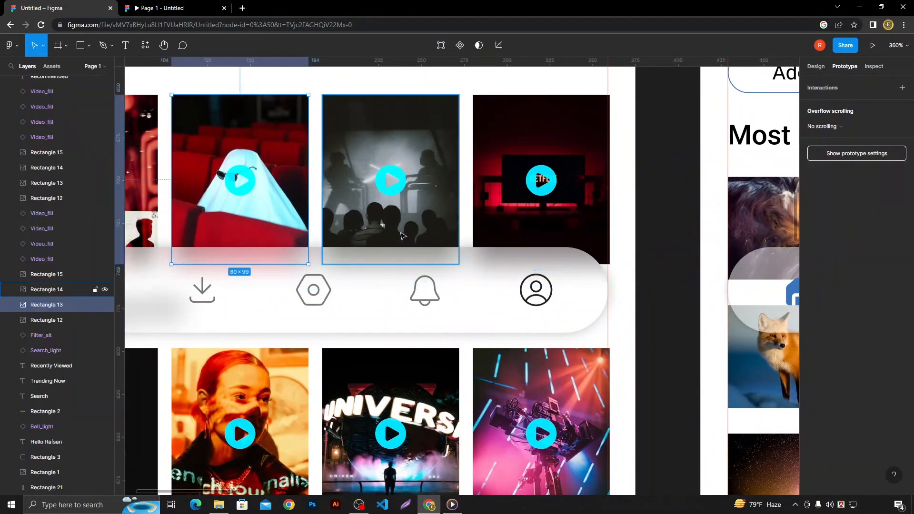
ctrl+click(425, 286)
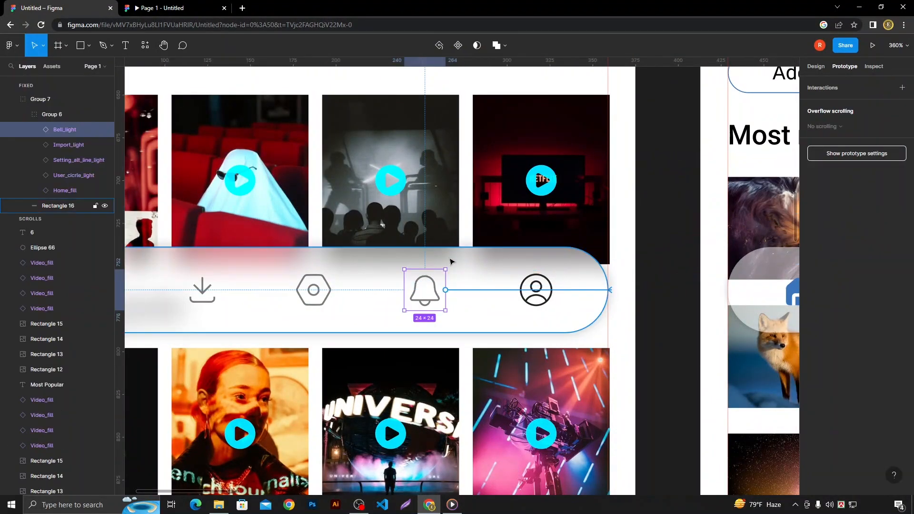
scroll(451, 261, down, 10)
drag(448, 264, 629, 192)
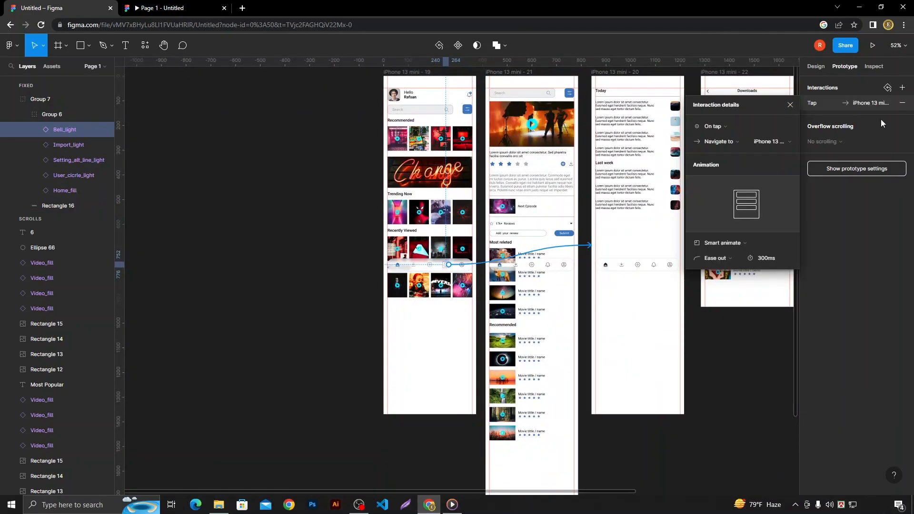
Connect the bell icon in the movie details frame's navigation bar to the Today frame.
scroll(414, 265, up, 5)
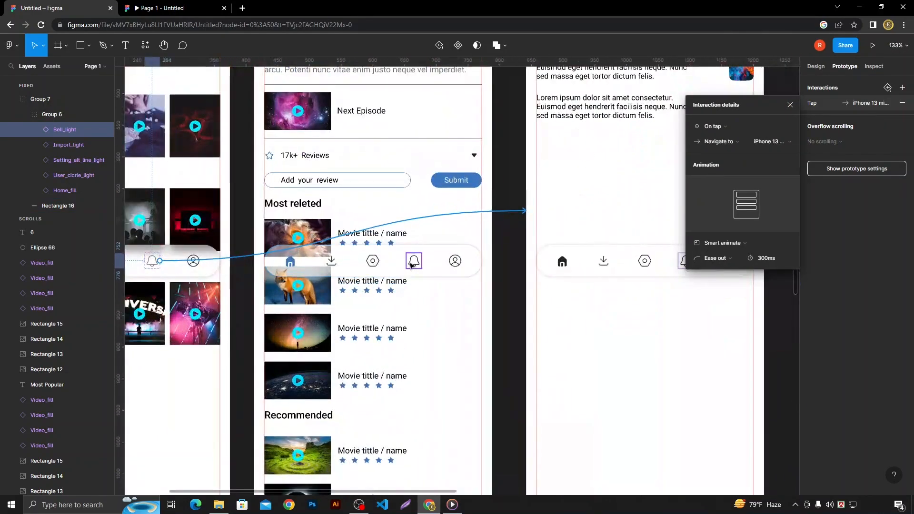
click(414, 266)
drag(543, 223, 584, 211)
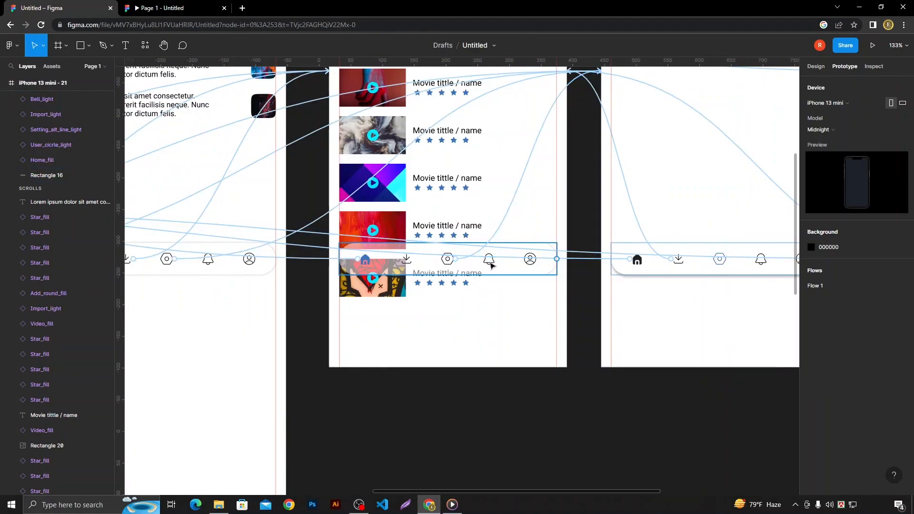
Connect the bell icon in the Downloads frame's navigation bar to the Today frame with an on-tap smart animate interaction.
click(491, 265)
drag(489, 267, 269, 219)
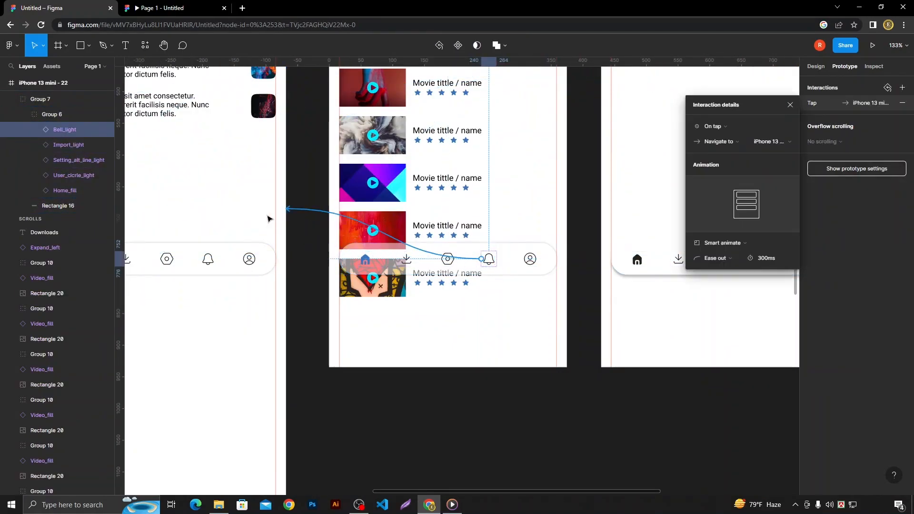
click(304, 190)
Connect the bell icon in the Settings frame's navigation bar to the Today frame.
scroll(537, 282, right, 5)
click(534, 270)
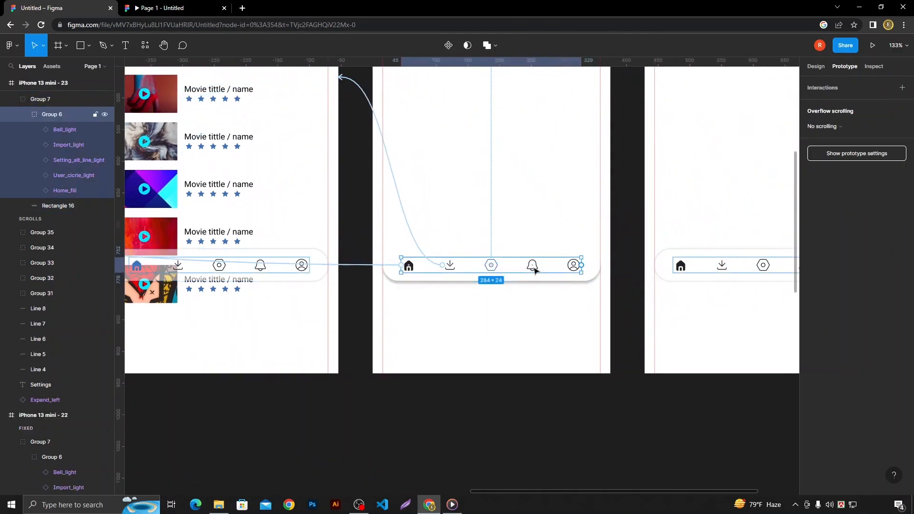
drag(533, 273, 322, 226)
scroll(476, 257, down, 5)
click(547, 338)
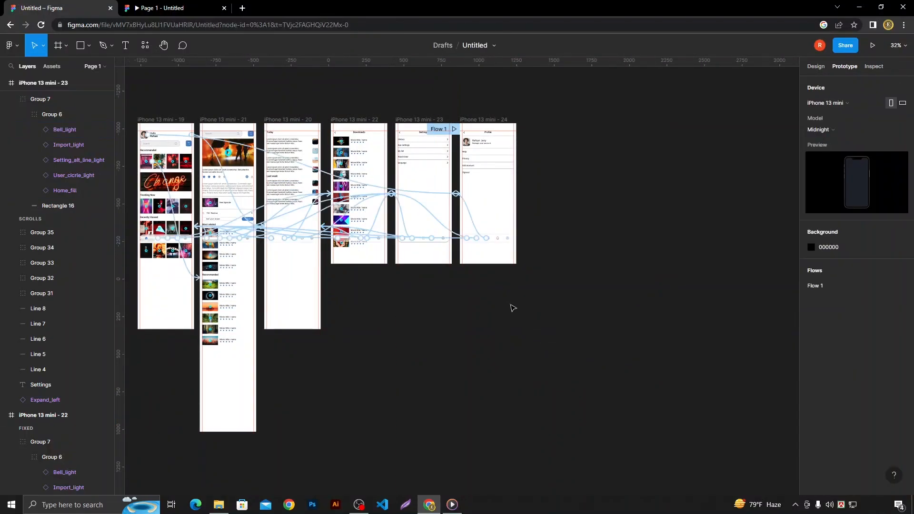
Connect the bell icon in the Profile frame's navigation bar to the Today frame.
scroll(471, 236, up, 5)
click(554, 237)
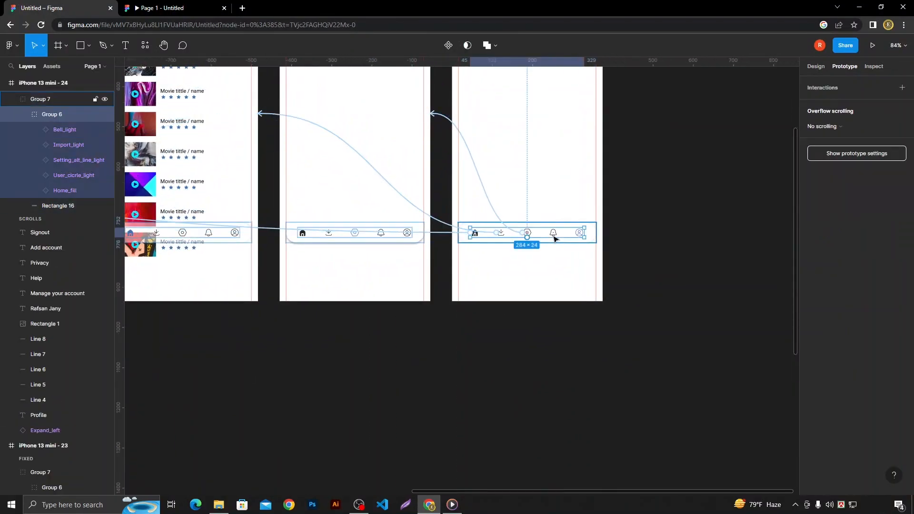
click(553, 237)
scroll(437, 248, down, 3)
drag(437, 248, 239, 198)
click(639, 357)
Connect the profile icon in the home frame's navigation bar to the Profile frame.
scroll(515, 292, up, 5)
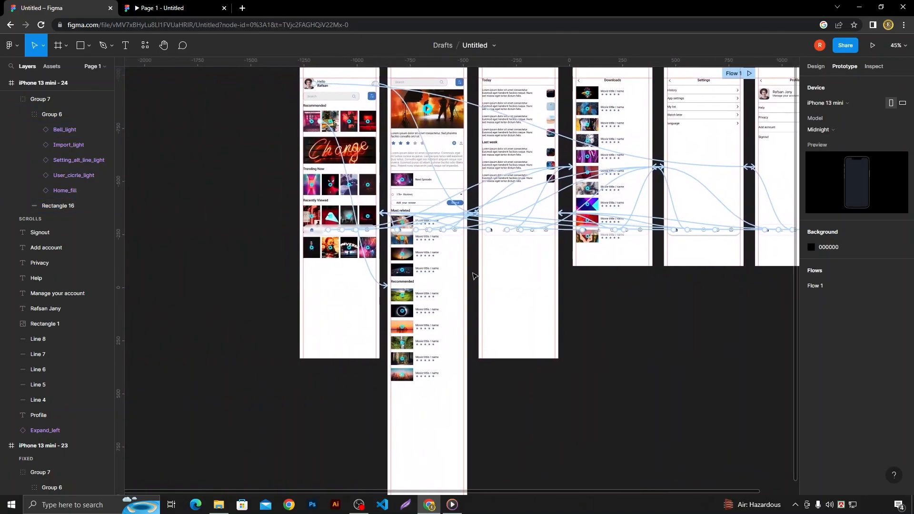
scroll(377, 202, up, 5)
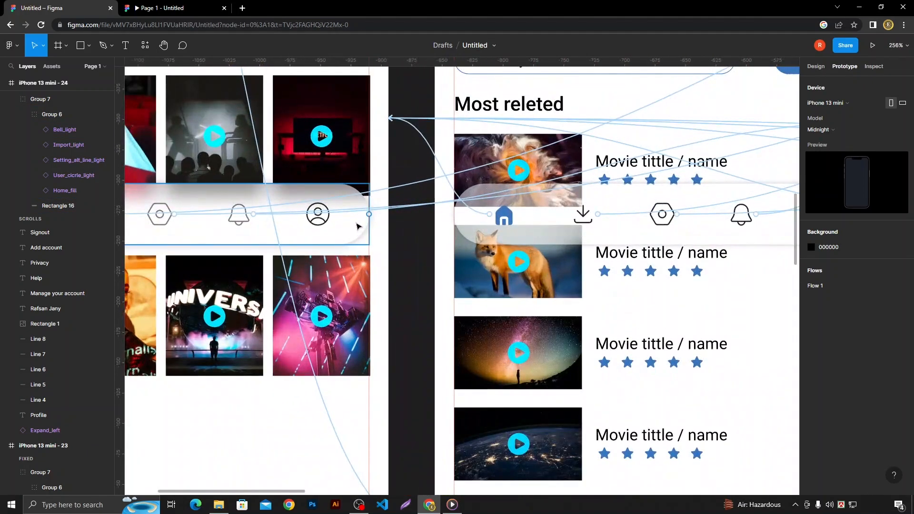
double_click(324, 224)
double_click(325, 225)
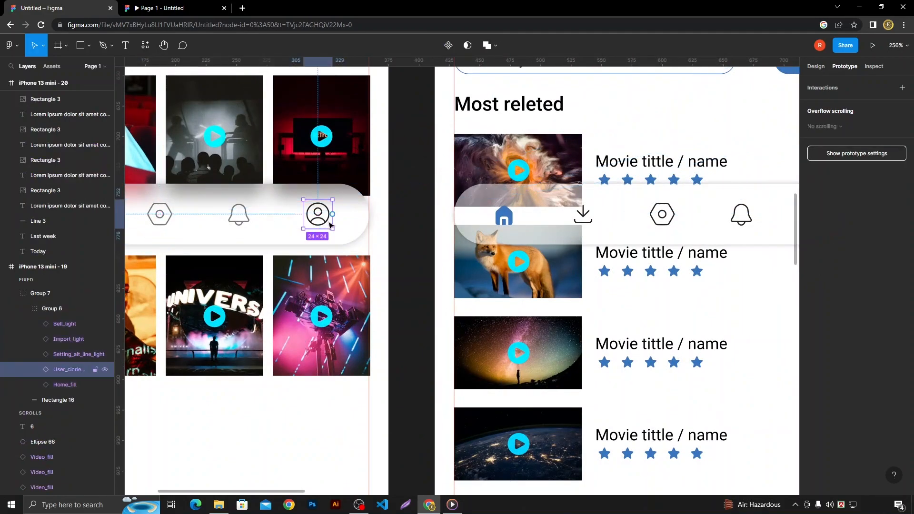
scroll(482, 152, down, 10)
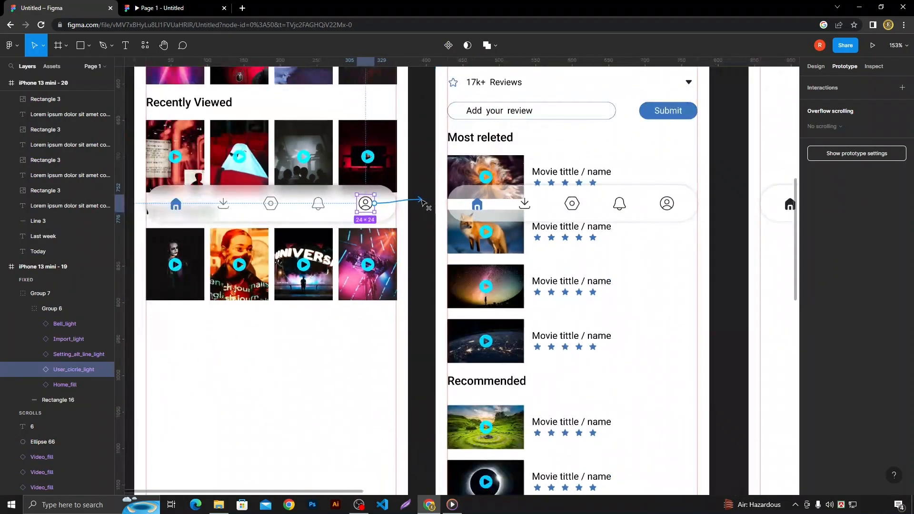
drag(650, 204, 707, 189)
click(612, 282)
Clear the on-drag interaction from the movie details frame's profile icon and reconnect the icon to the Profile frame.
scroll(472, 202, up, 7)
double_click(434, 257)
drag(439, 255, 645, 261)
scroll(510, 295, down, 6)
scroll(585, 300, down, 10)
scroll(645, 261, up, 5)
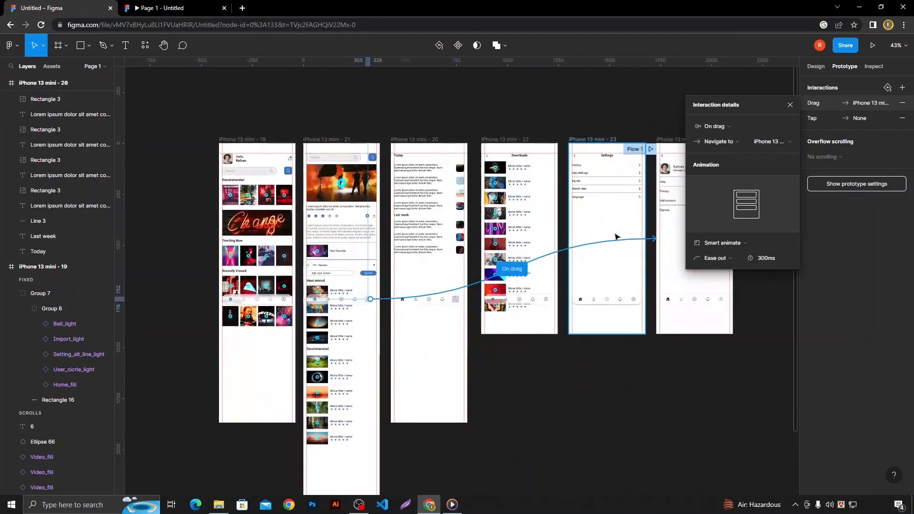
click(902, 100)
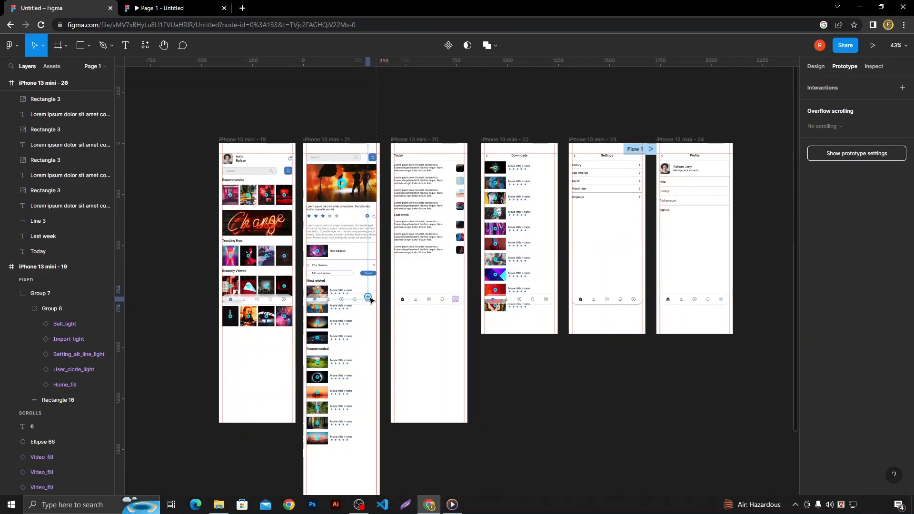
drag(370, 299, 683, 242)
Connect the profile icons in the Today and Downloads frames' navigation bars to the Profile frame, removing the unwanted extra interactions.
double_click(458, 299)
click(902, 103)
scroll(469, 295, up, 4)
scroll(455, 310, down, 3)
double_click(563, 306)
double_click(563, 306)
drag(505, 302, 818, 263)
click(902, 102)
scroll(660, 263, up, 4)
drag(369, 336, 600, 240)
Connect the Settings frame's profile icon to the Profile frame and remove its surplus interaction.
double_click(524, 336)
drag(529, 336, 595, 247)
click(901, 103)
click(734, 332)
scroll(638, 249, down, 5)
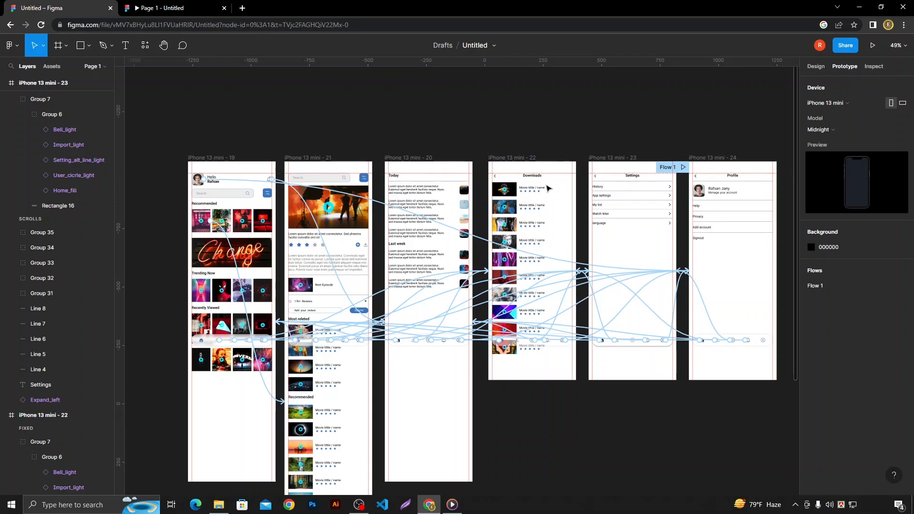
Connect the back arrow in the Downloads frame's header to the home frame.
scroll(496, 175, up, 8)
drag(392, 119, 160, 253)
scroll(380, 236, down, 8)
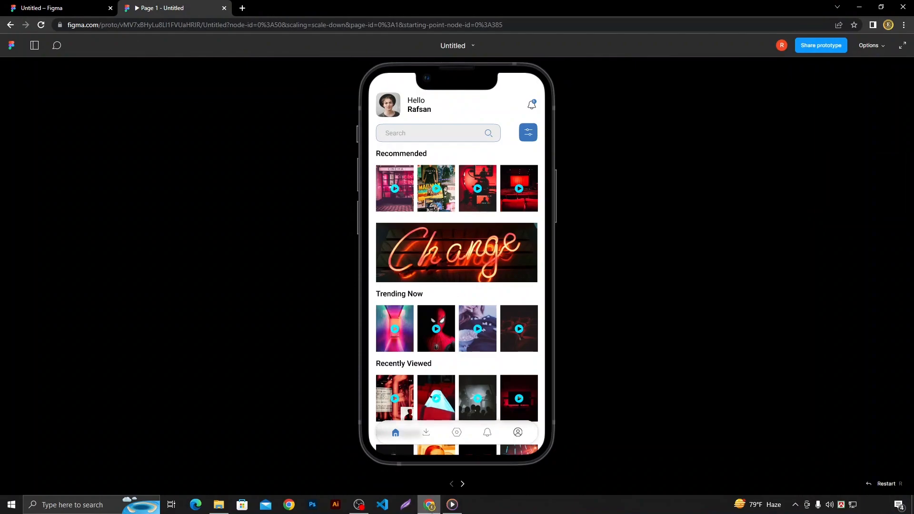
In the prototype preview, test the home screen's download icon and the Downloads screen's back arrow and home icon.
click(426, 433)
click(382, 99)
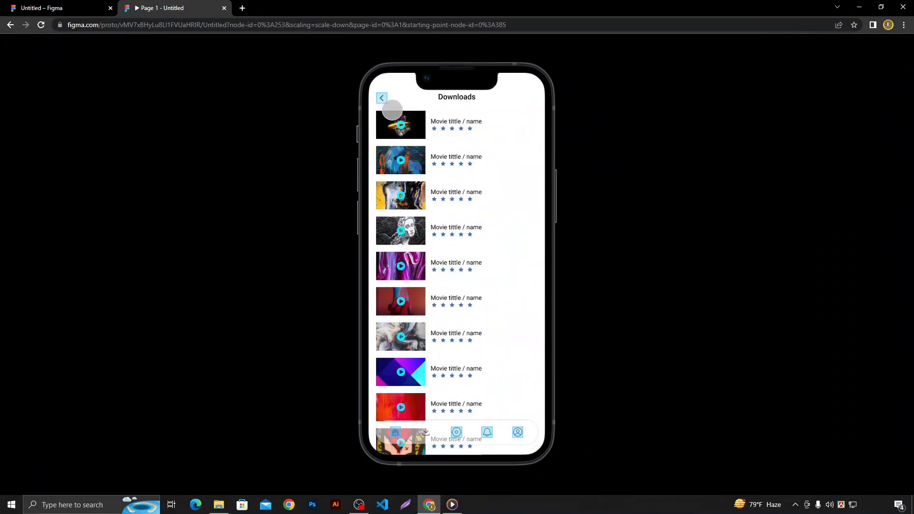
key(Left)
click(395, 433)
Reset the Settings frame's back arrow interactions and connect the arrow to the home frame.
scroll(467, 236, up, 5)
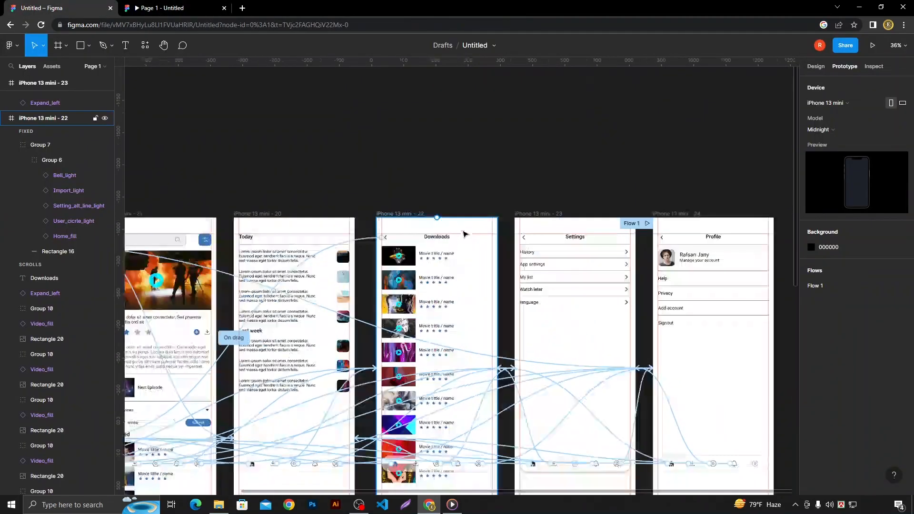
drag(582, 241, 301, 225)
scroll(449, 206, down, 5)
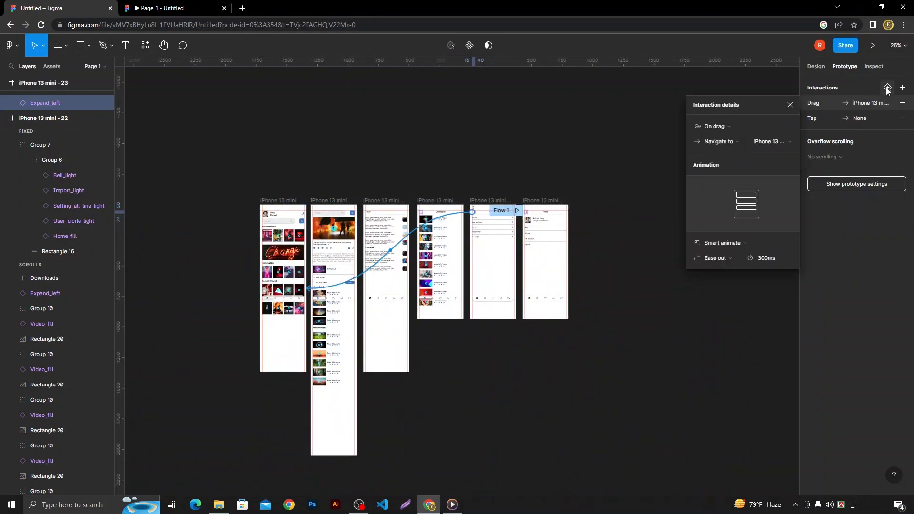
click(887, 88)
scroll(513, 193, up, 5)
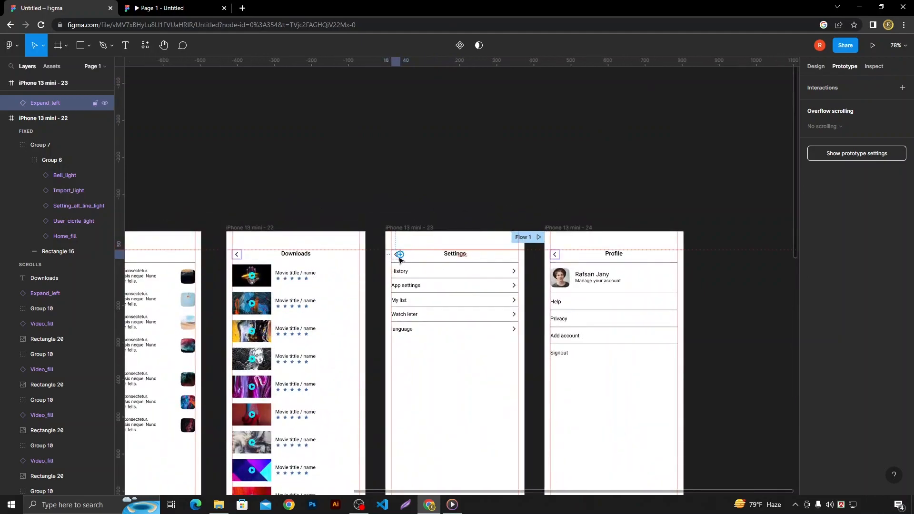
scroll(279, 210, down, 7)
drag(293, 213, 223, 220)
click(351, 208)
Connect the Profile frame's back arrow to the home frame with an on-tap smart animate interaction.
scroll(350, 213, up, 5)
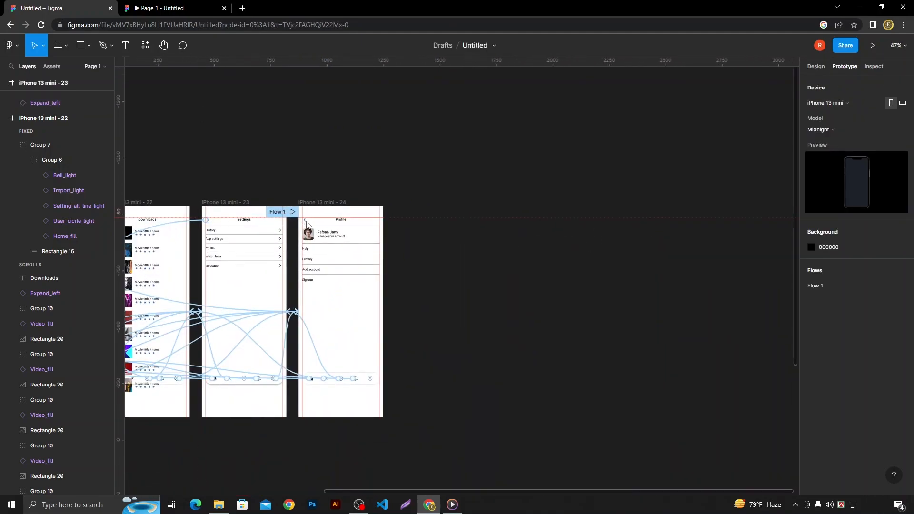
click(305, 220)
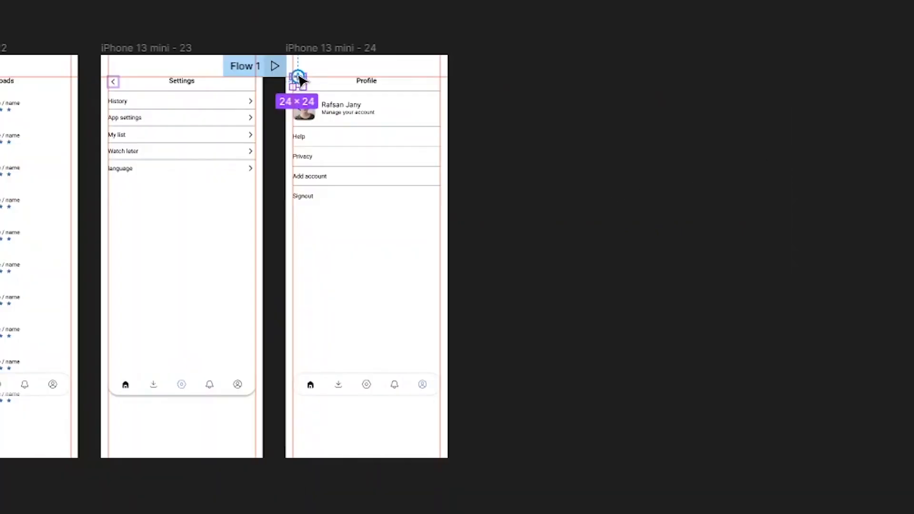
scroll(290, 295, down, 6)
drag(305, 220, 184, 289)
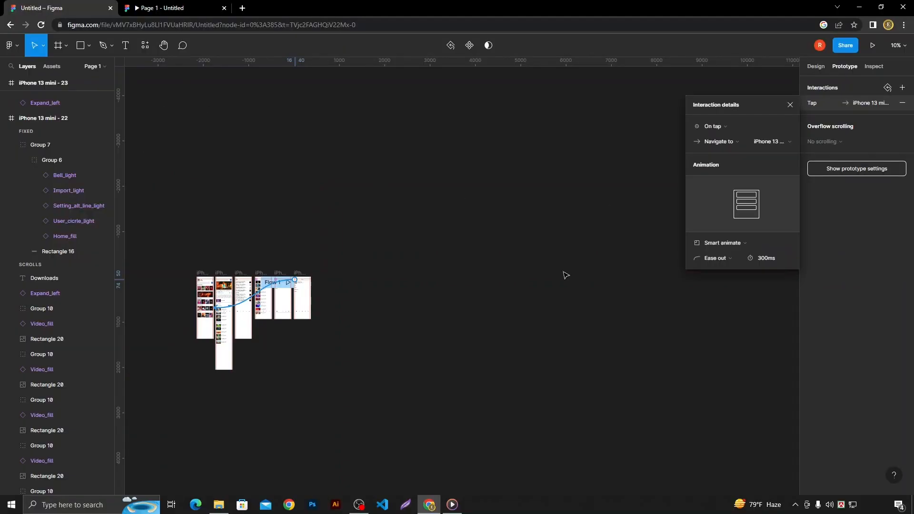
click(792, 180)
In the prototype preview, test the navigation bar's profile, bell, settings, download and home icons in turn.
click(209, 8)
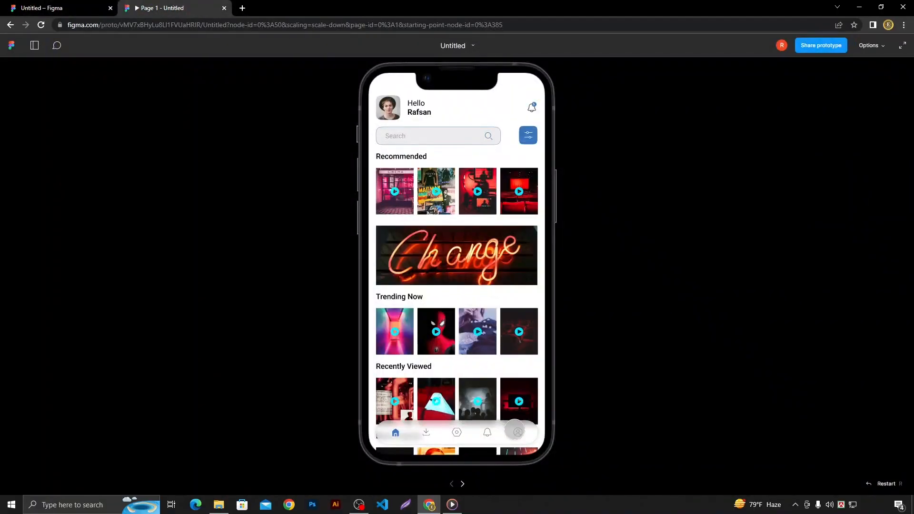
click(517, 432)
click(487, 432)
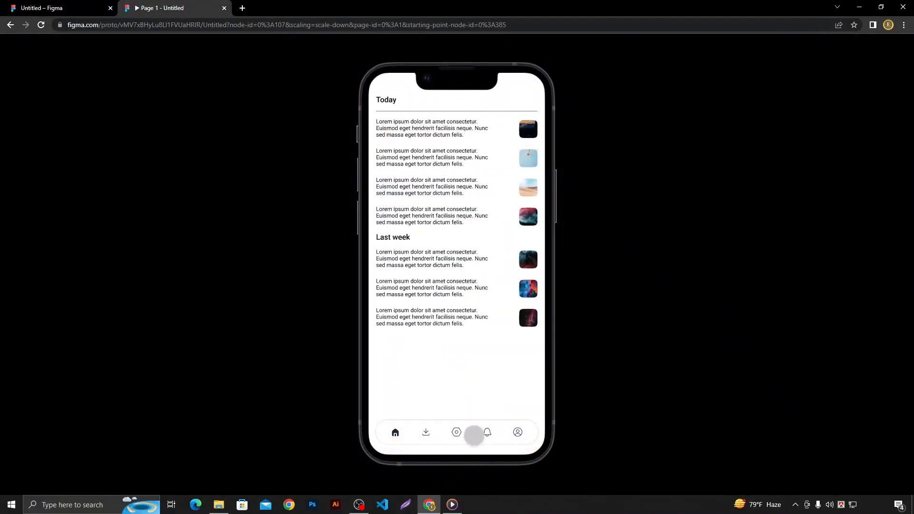
click(456, 433)
click(426, 433)
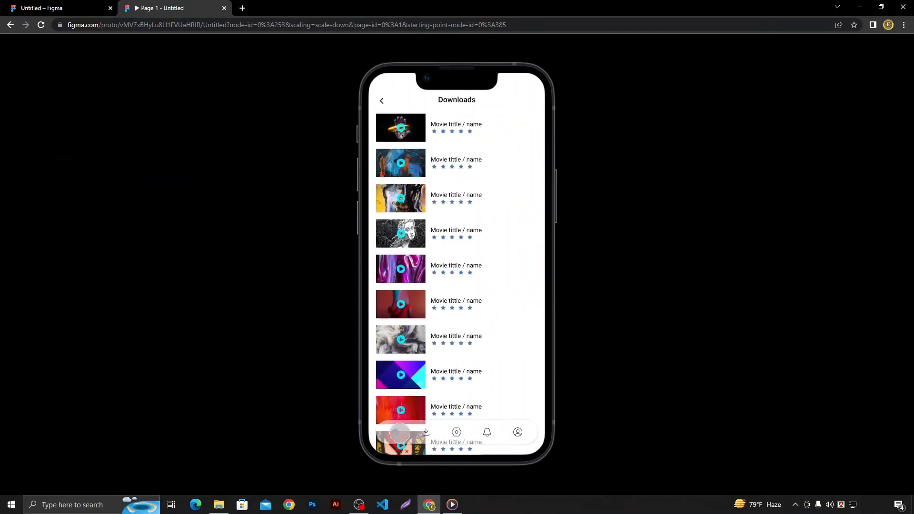
click(395, 432)
Test the preview's settings and profile icons and the Profile screen's back arrow.
click(456, 430)
click(450, 432)
click(517, 432)
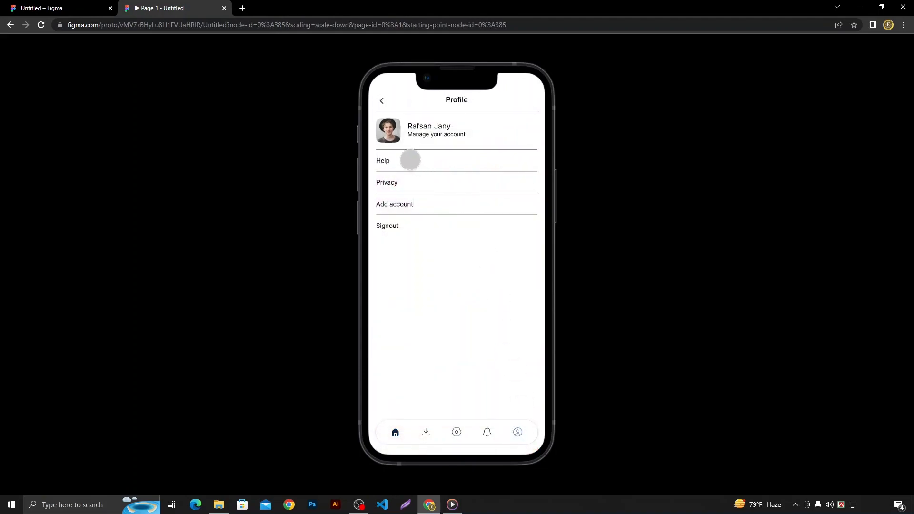
click(384, 99)
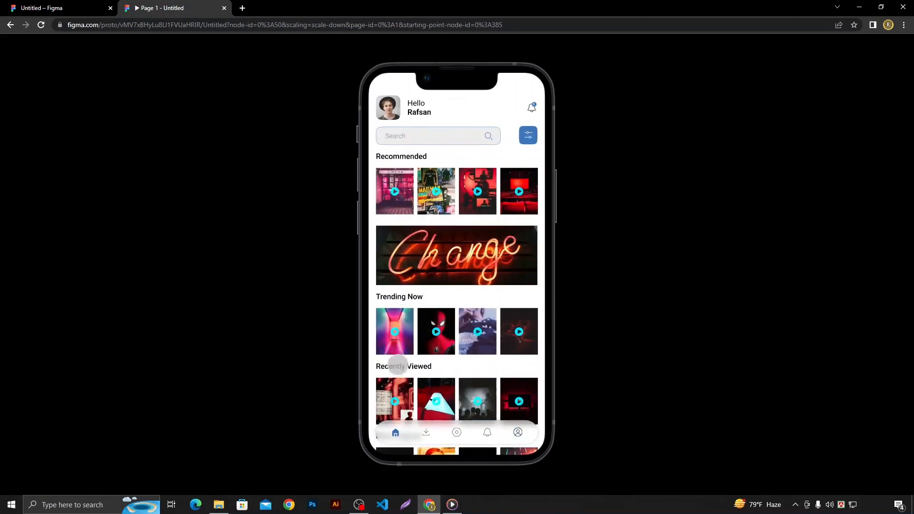
Test the preview's bell and settings icons and the Settings screen's back arrow.
click(488, 433)
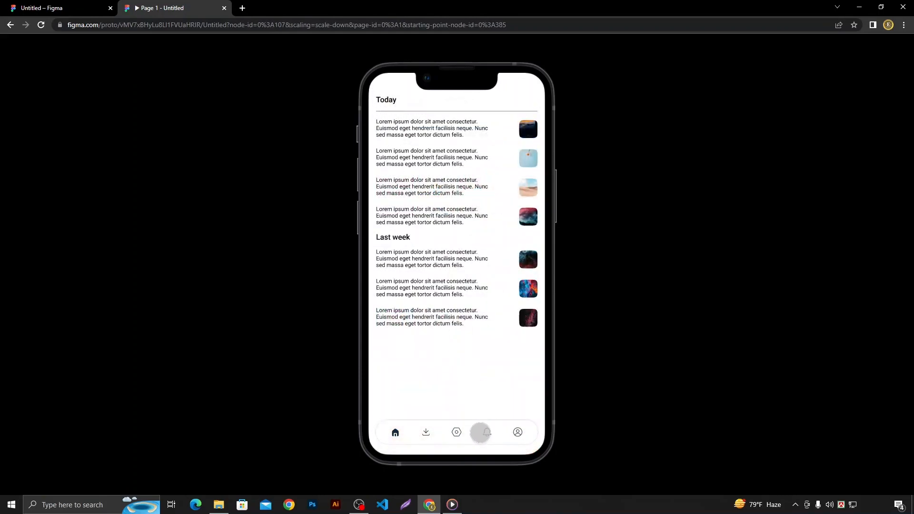
click(458, 432)
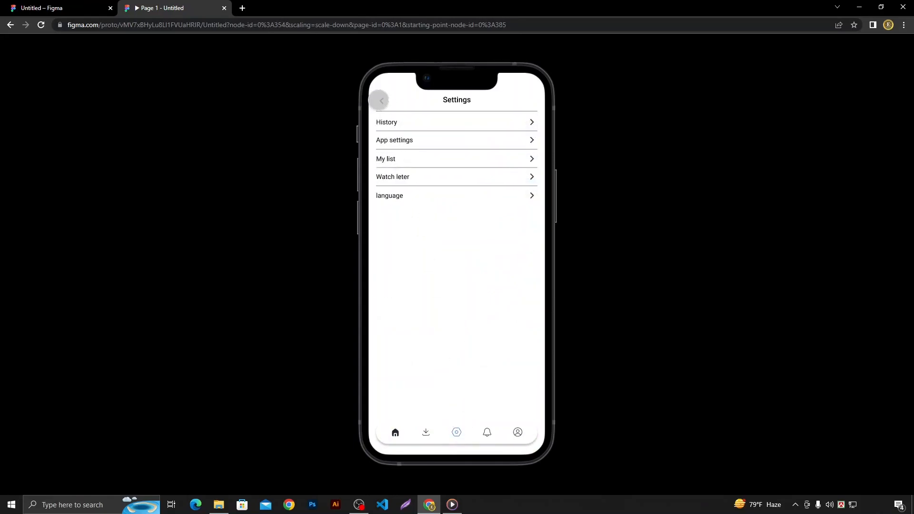
click(383, 101)
Check the Downloads screen's scrolling and home icon in the preview, and return to the design file.
click(427, 433)
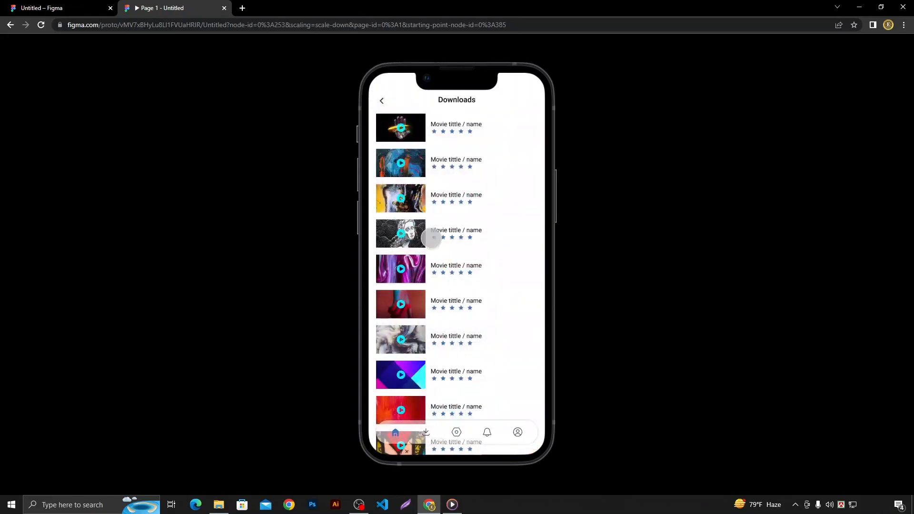
scroll(444, 155, down, 3)
scroll(419, 142, up, 3)
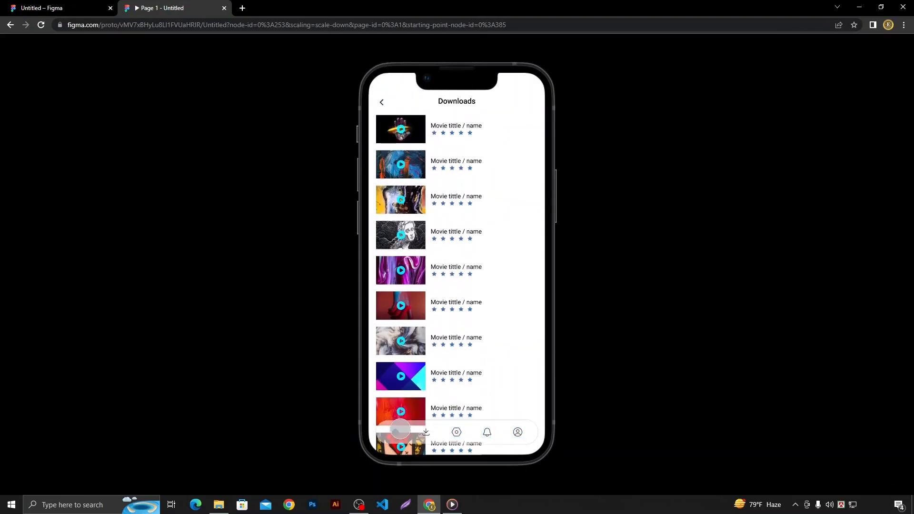
click(396, 433)
click(52, 7)
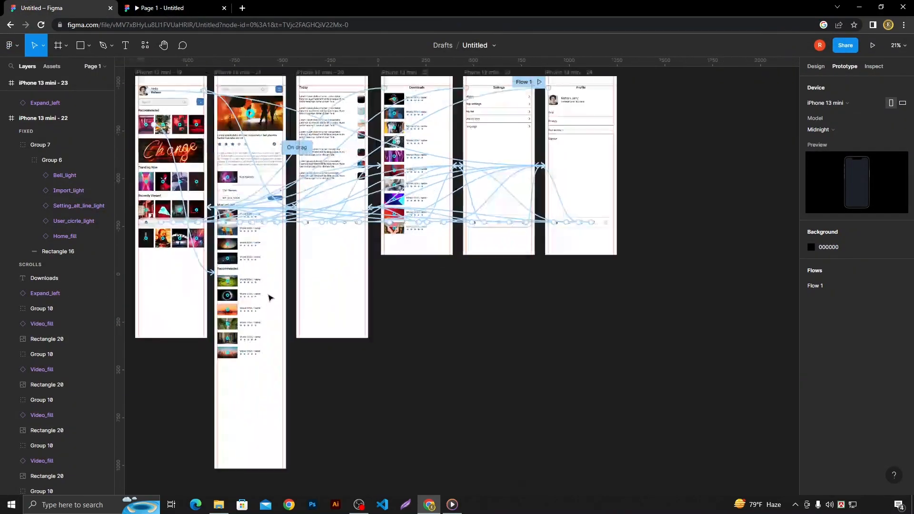
drag(476, 339, 573, 401)
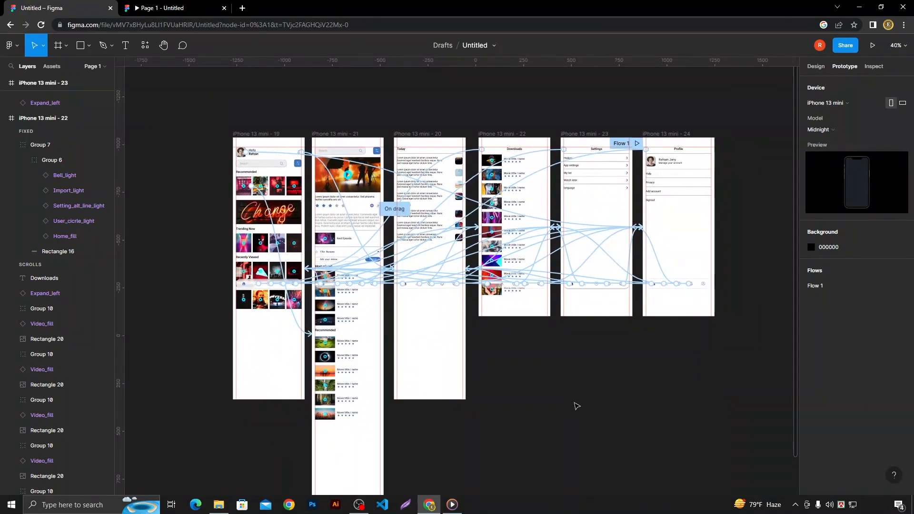